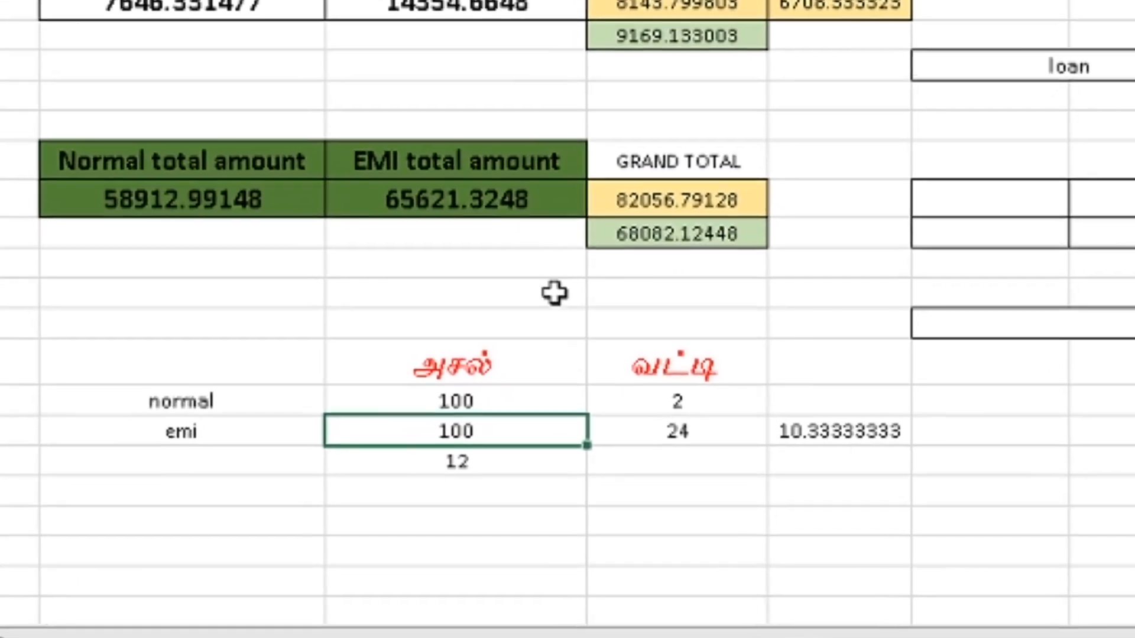
Examine the normal and EMI comparison of principal and interest, including the 100, 12, 2 and 24 entries
left_click(540, 484)
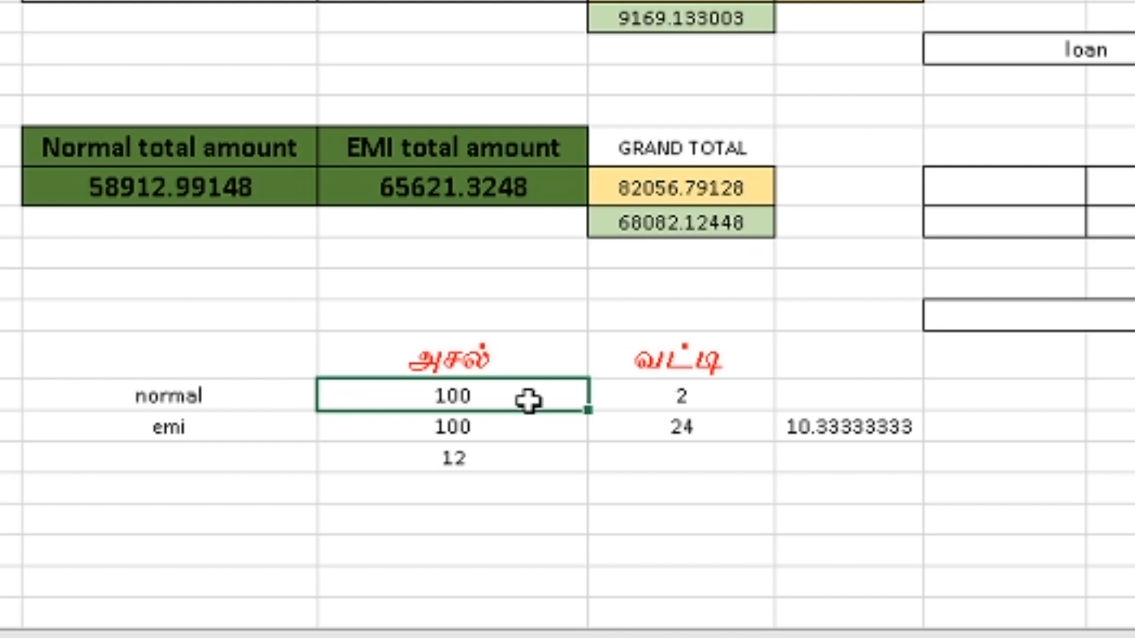
left_click(696, 391)
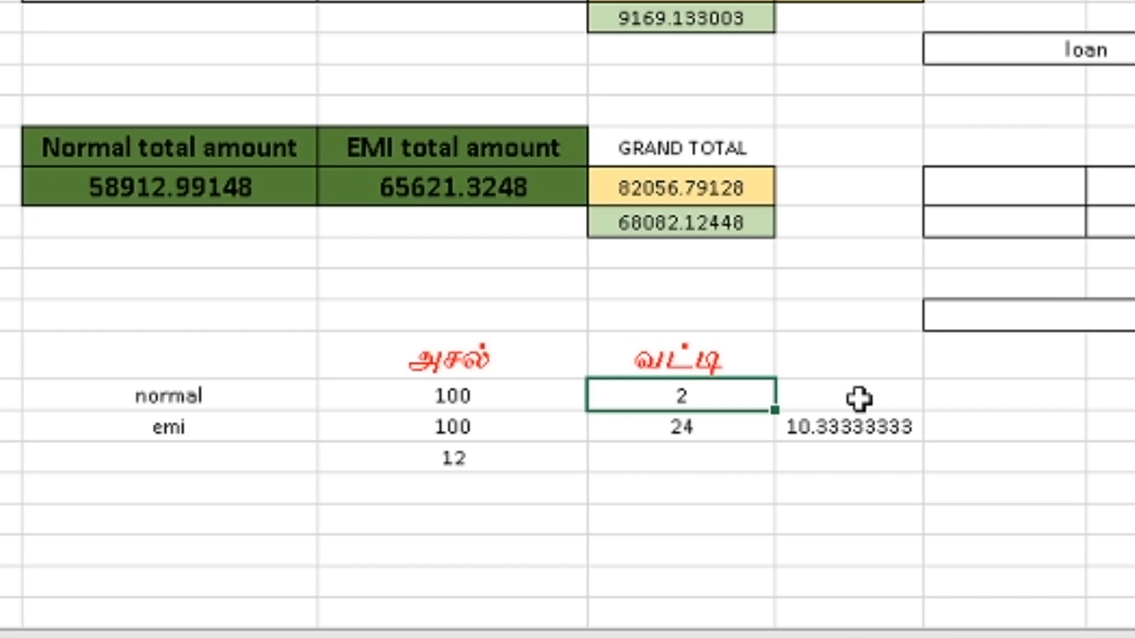
left_click(538, 436)
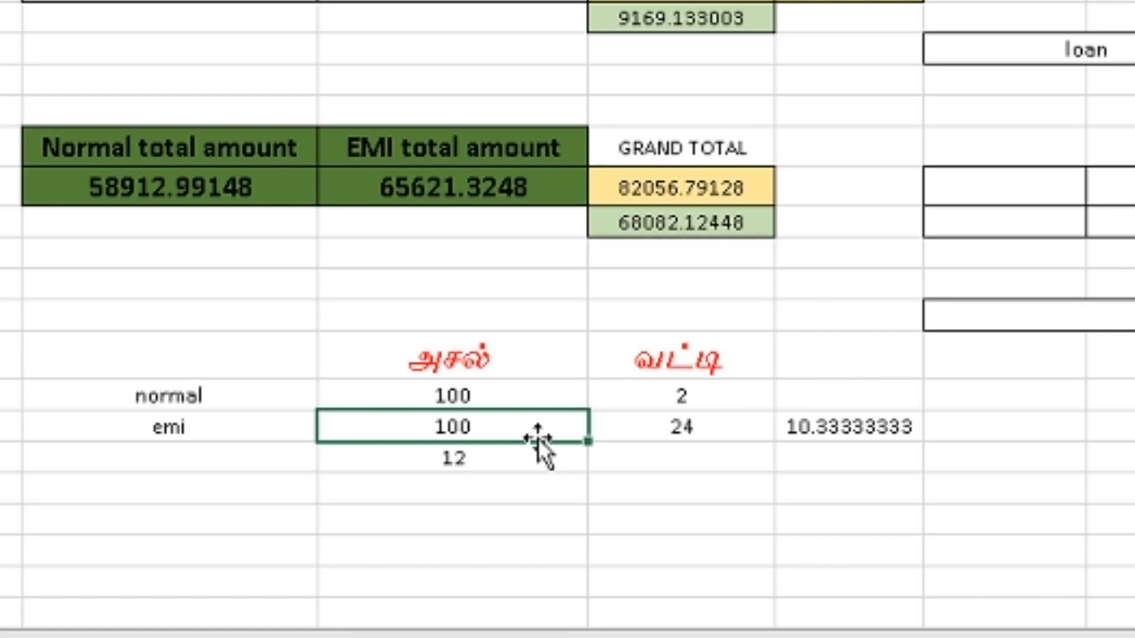
left_click(531, 461)
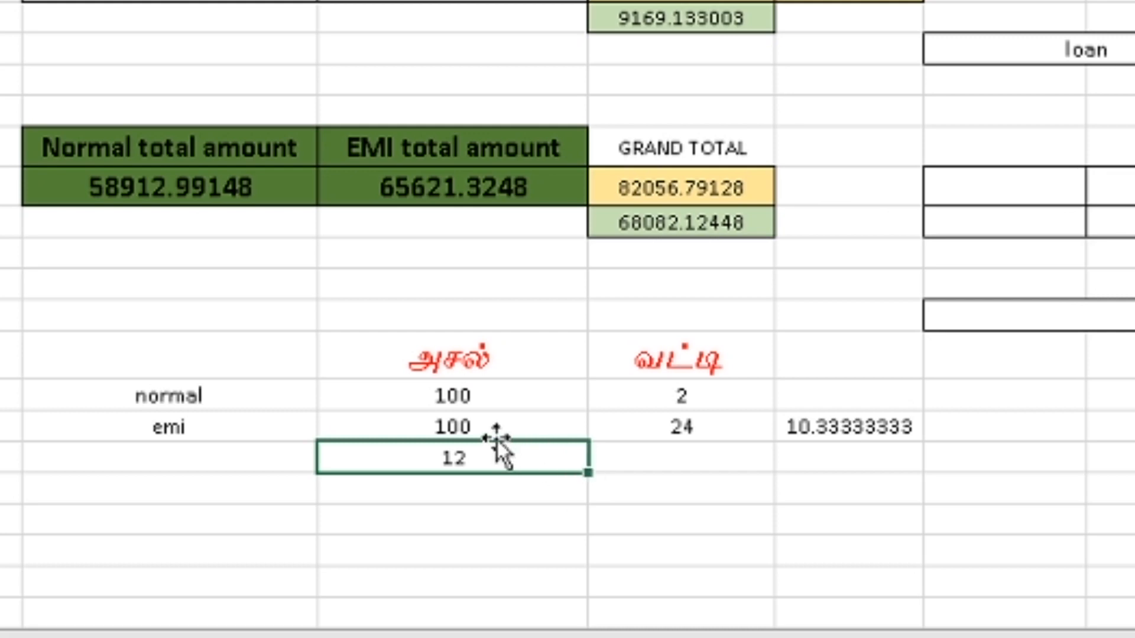
left_click(565, 437)
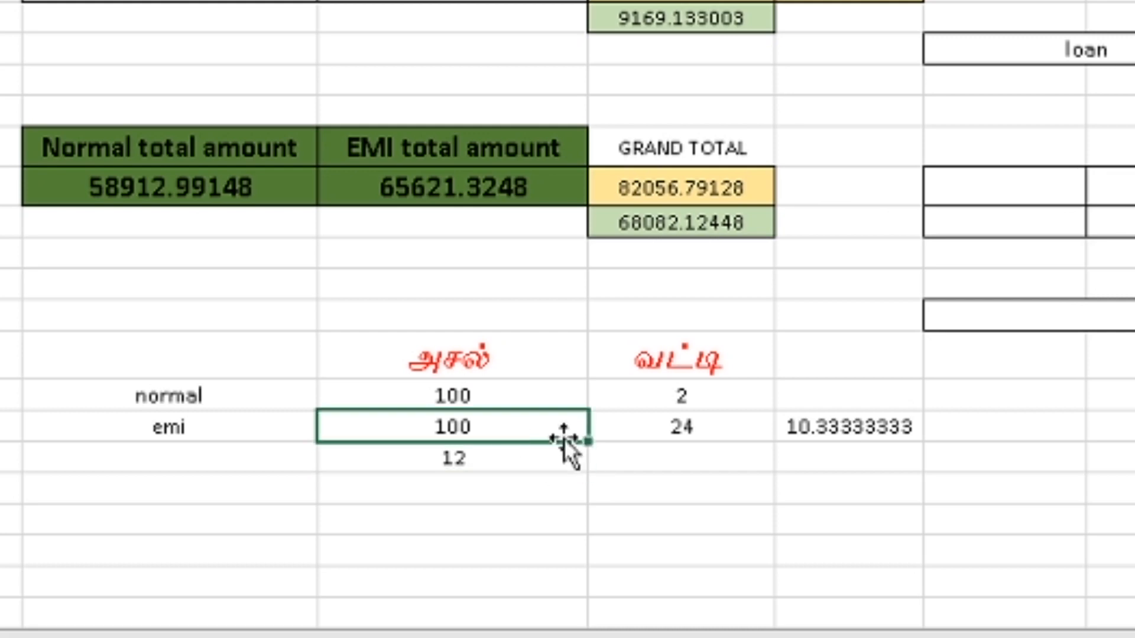
left_click(684, 436)
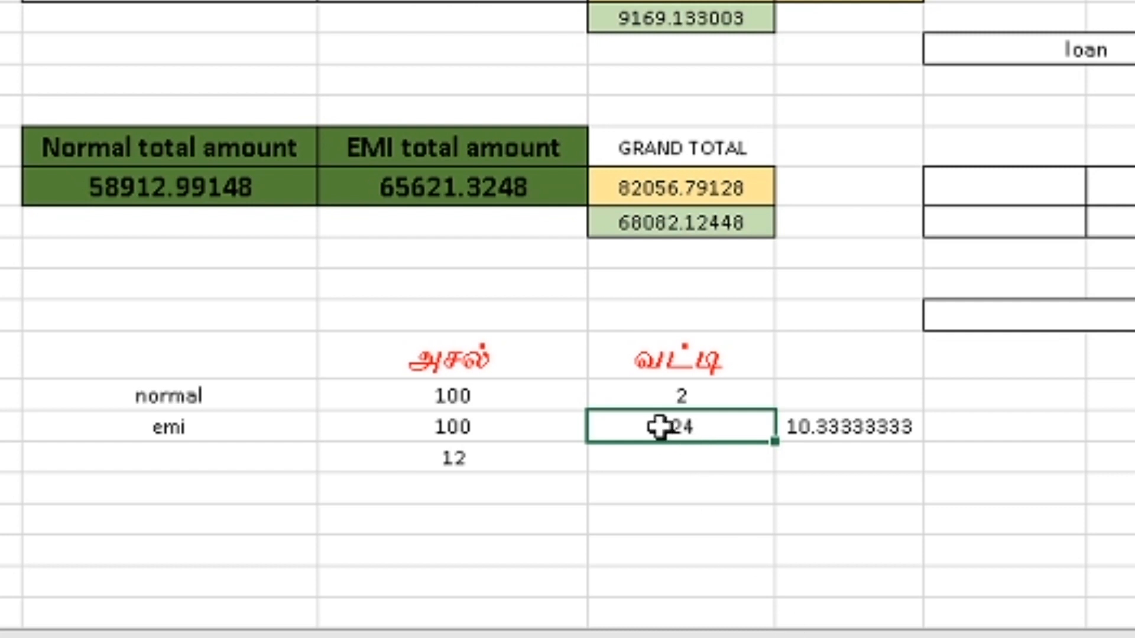
left_click(480, 430)
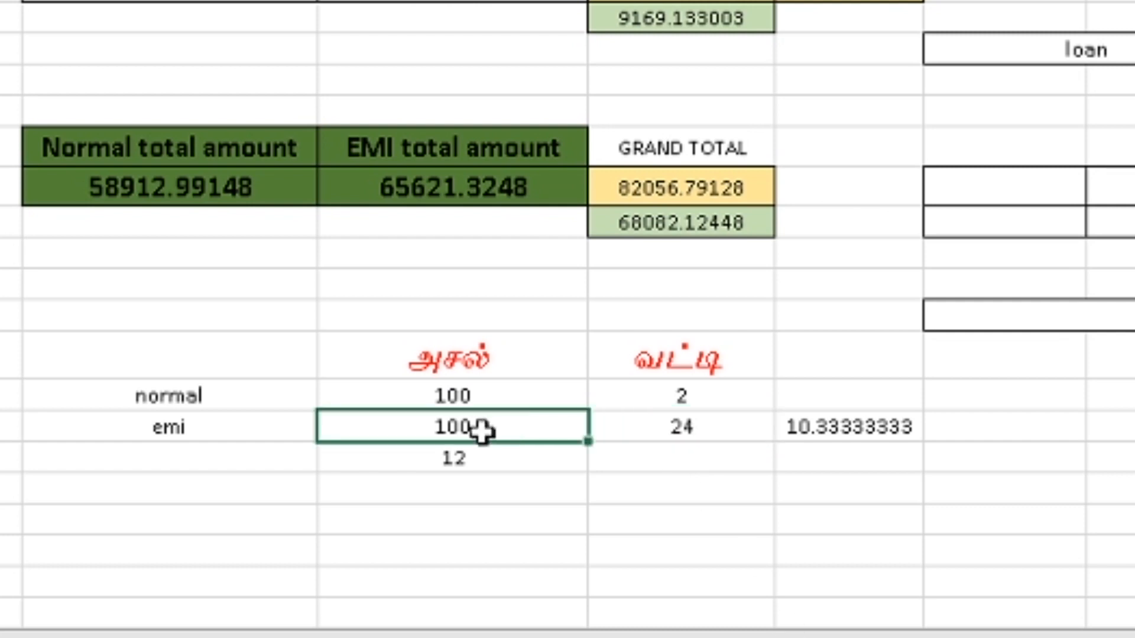
left_click(633, 430)
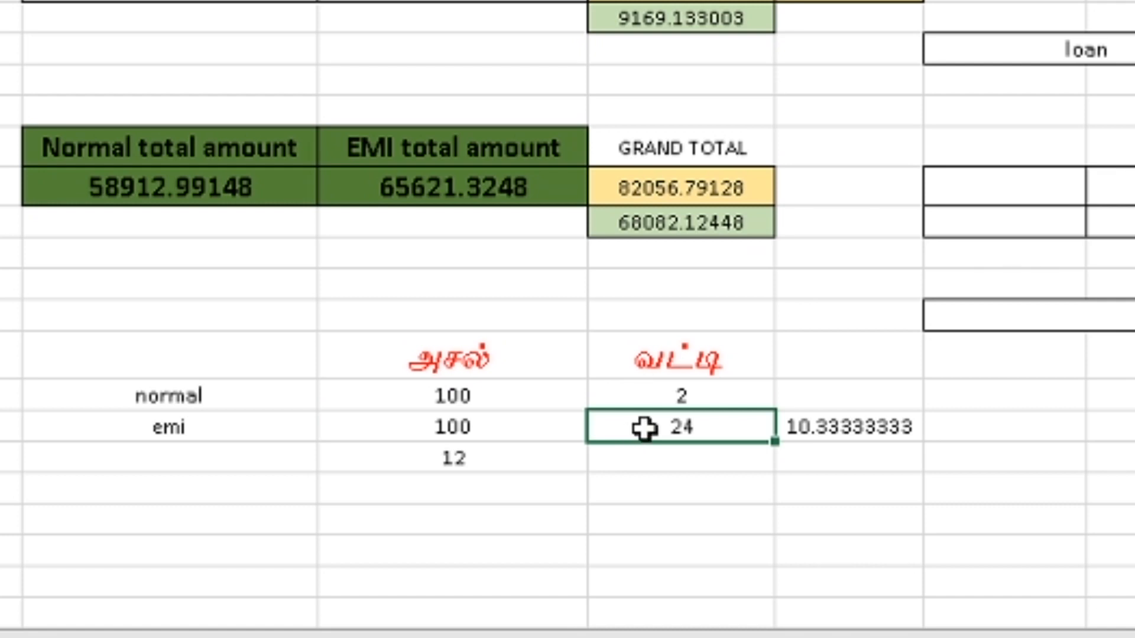
left_click(482, 424)
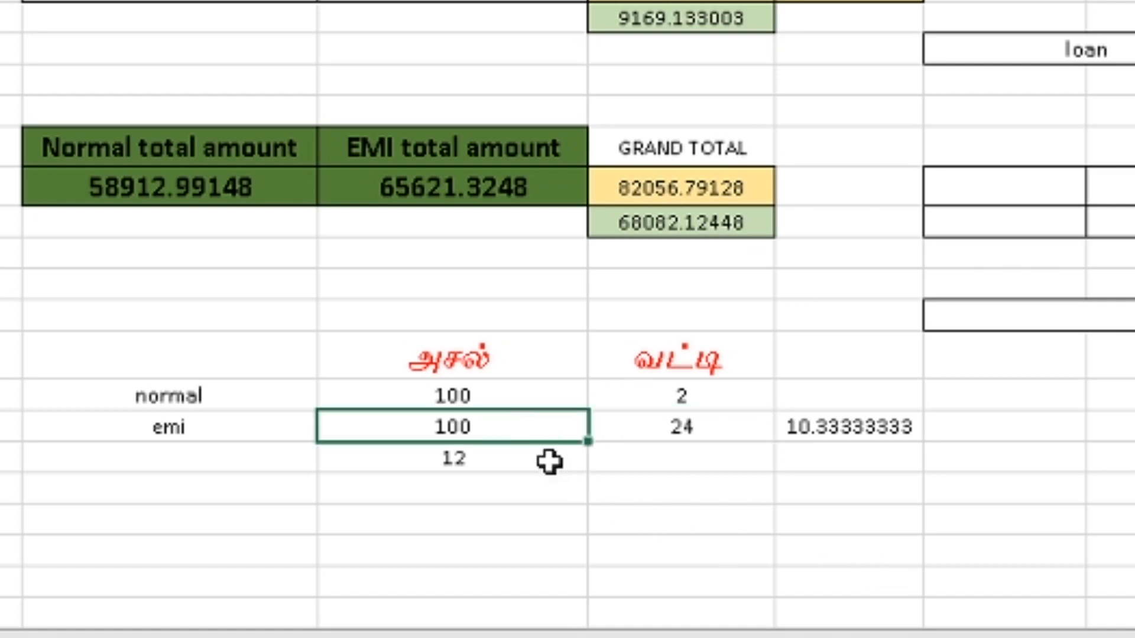
left_click(508, 477)
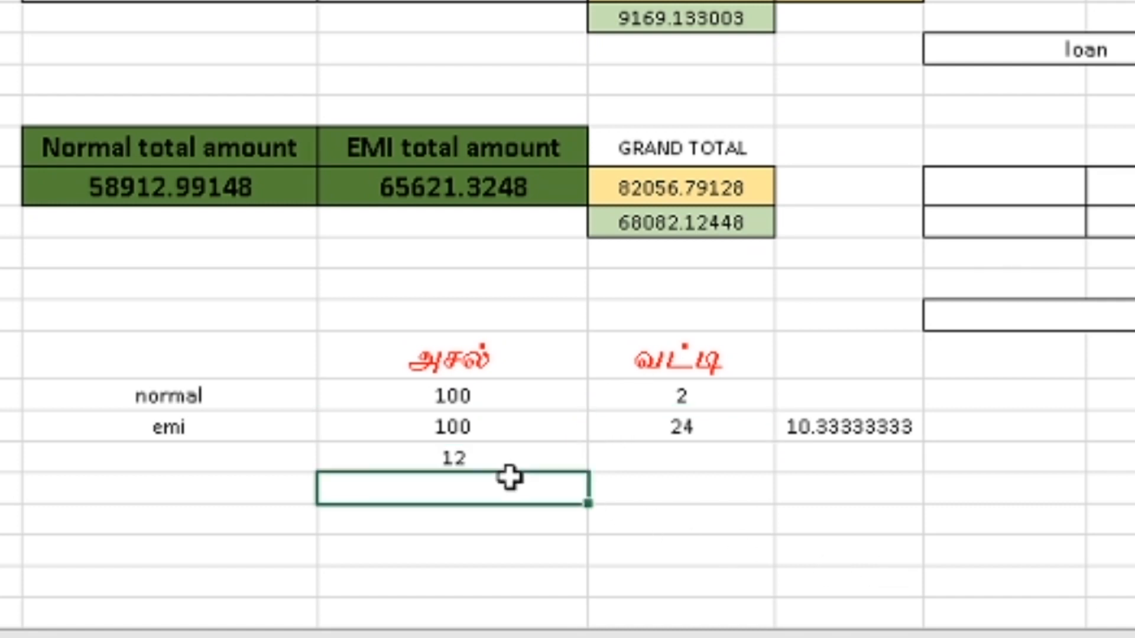
left_click(514, 467)
left_click(874, 428)
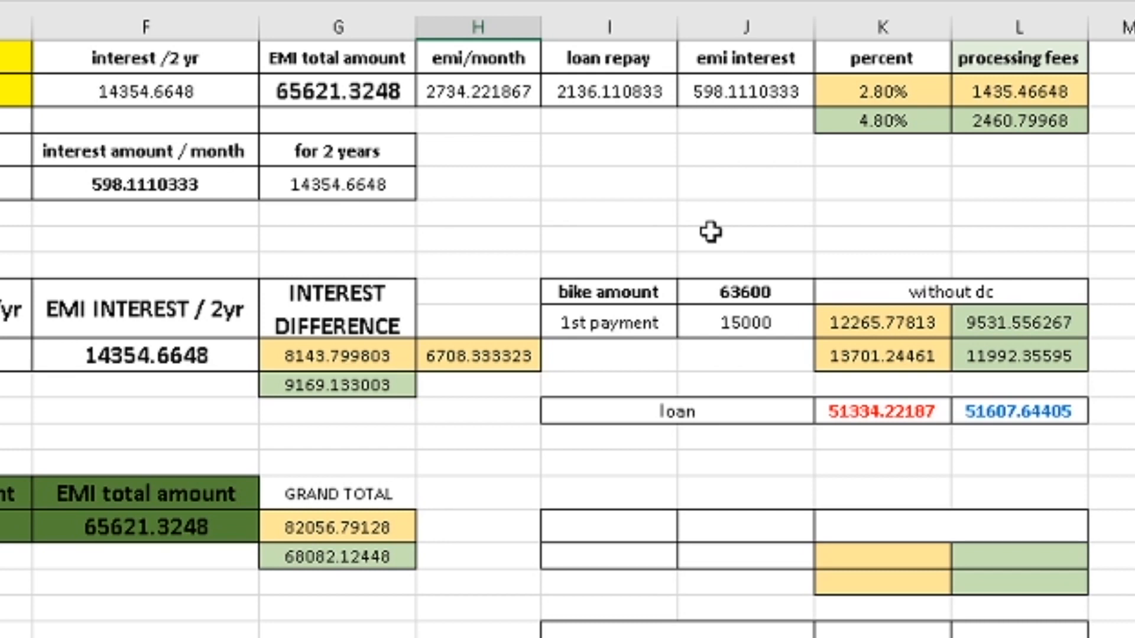
Review the bike amount and 1st payment values used for the loan calculation
left_click(764, 298)
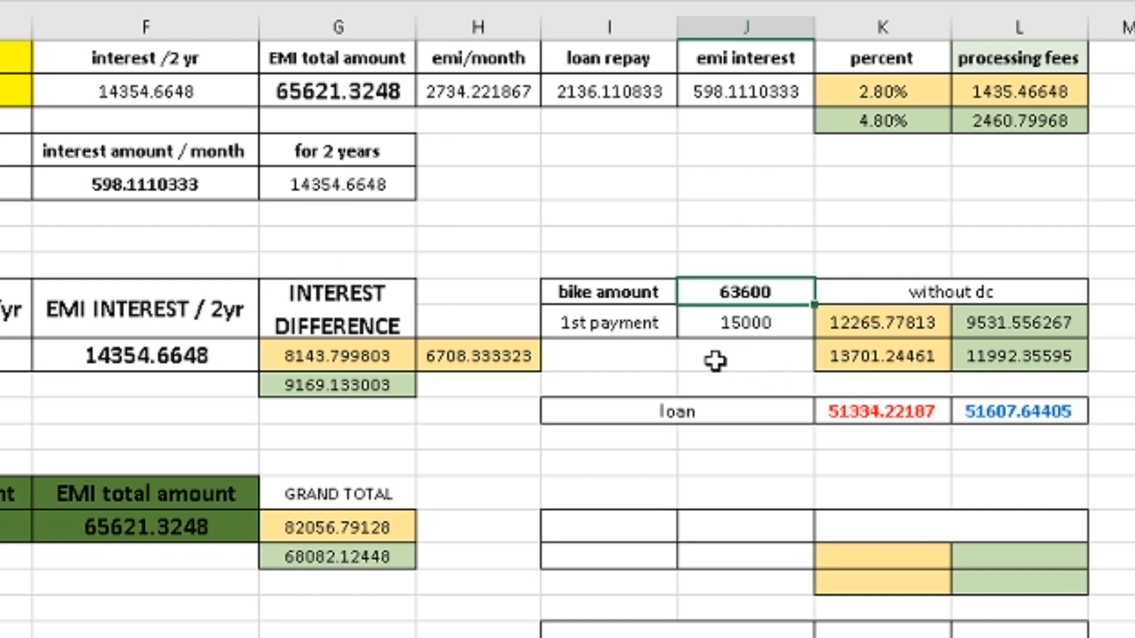
left_click(762, 323)
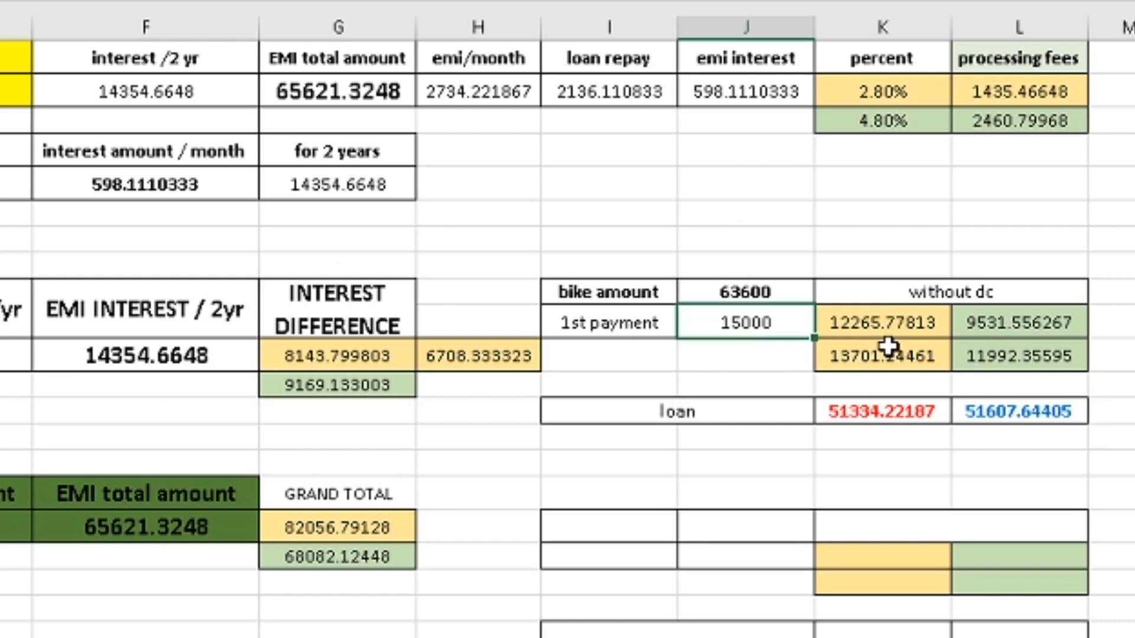
left_click(738, 291)
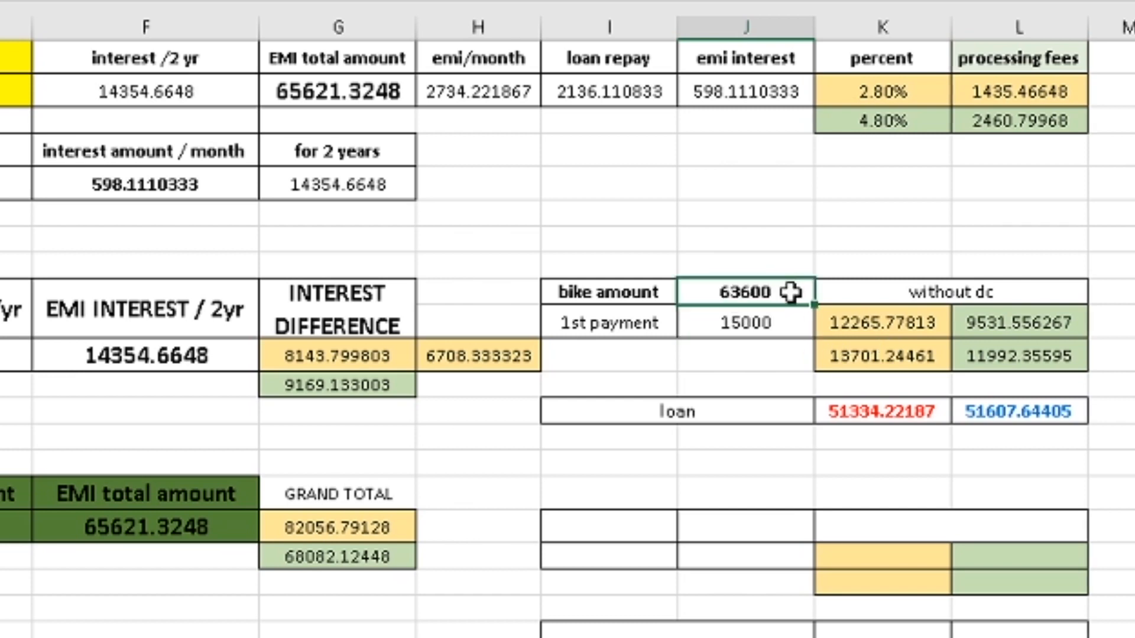
left_click(787, 326)
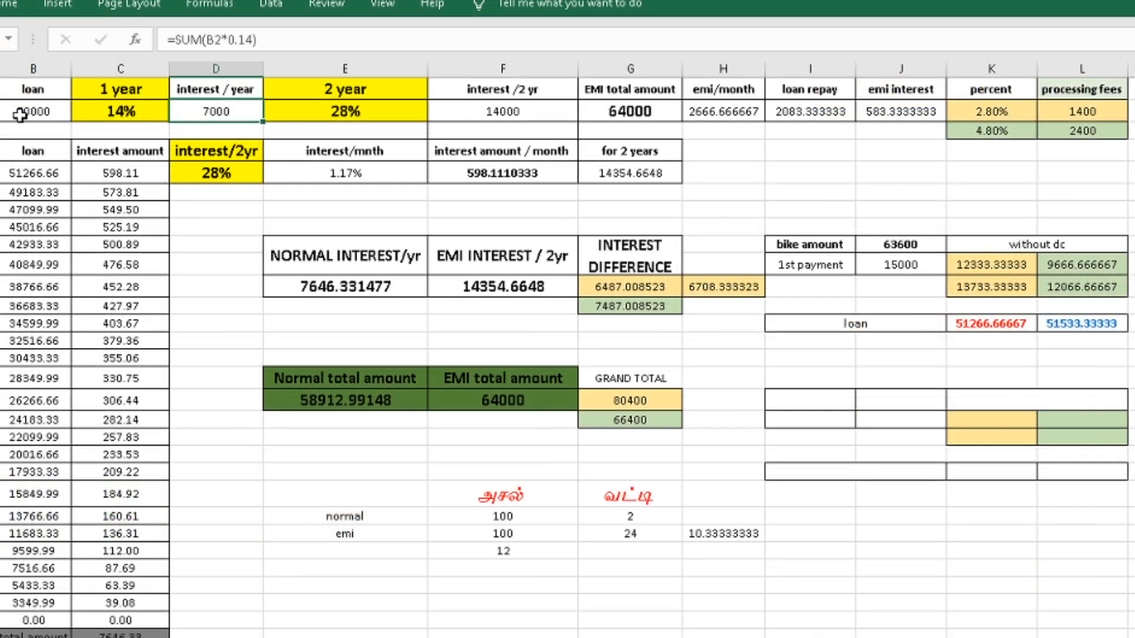
Inspect the loan row's amount, two-year interest, EMI total, monthly EMI and EMI interest cells and their formulas
left_click(21, 114)
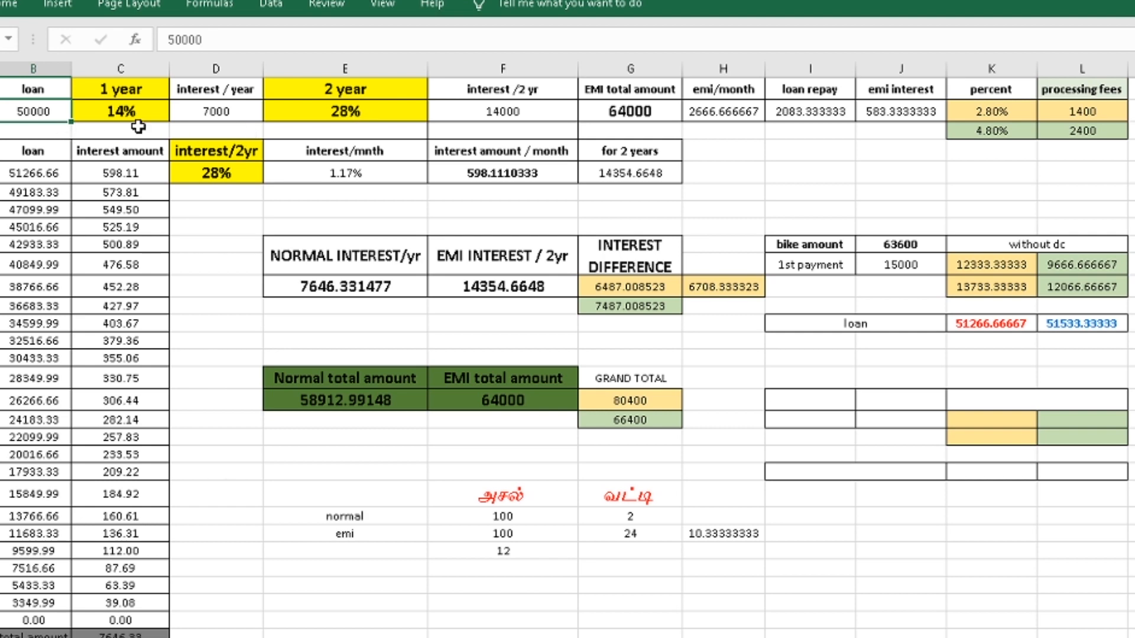
left_click(368, 117)
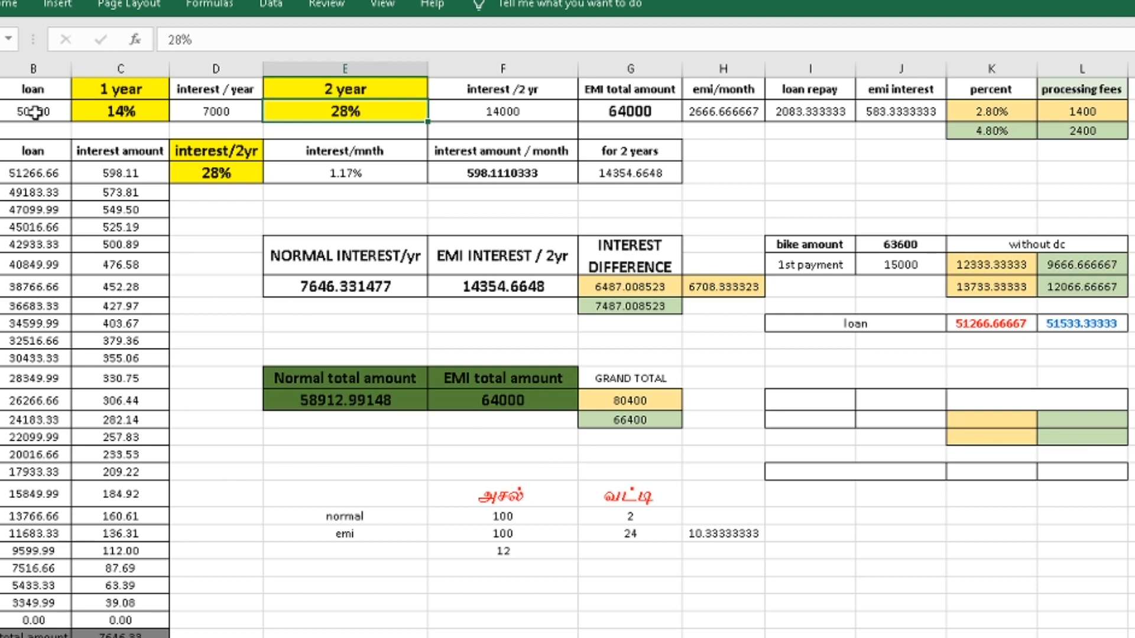
left_click(461, 104)
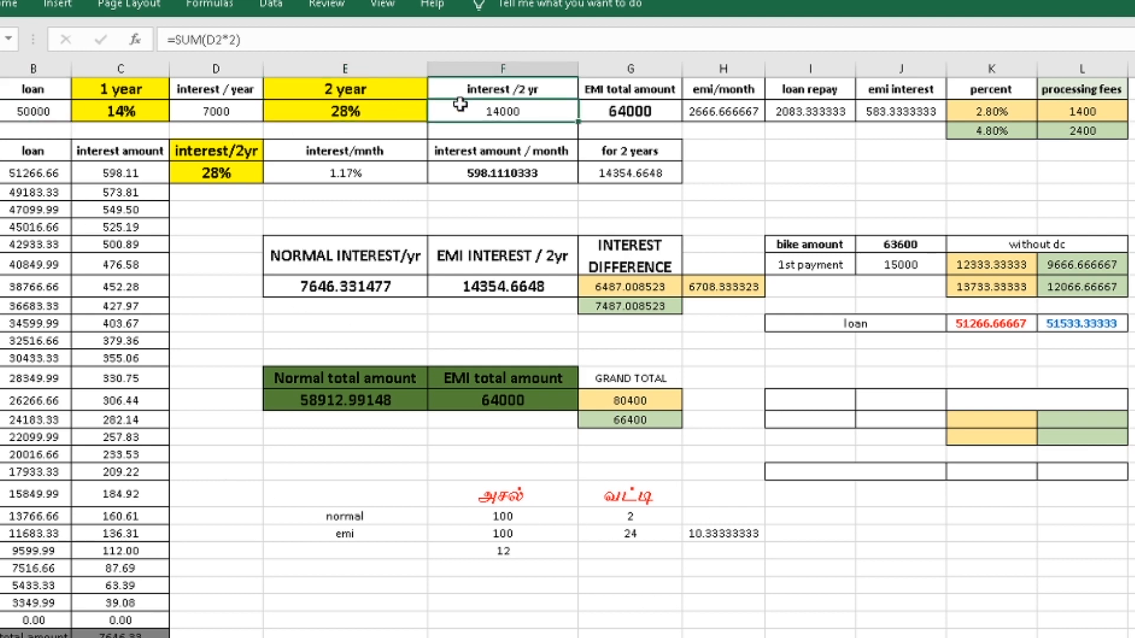
left_click(648, 109)
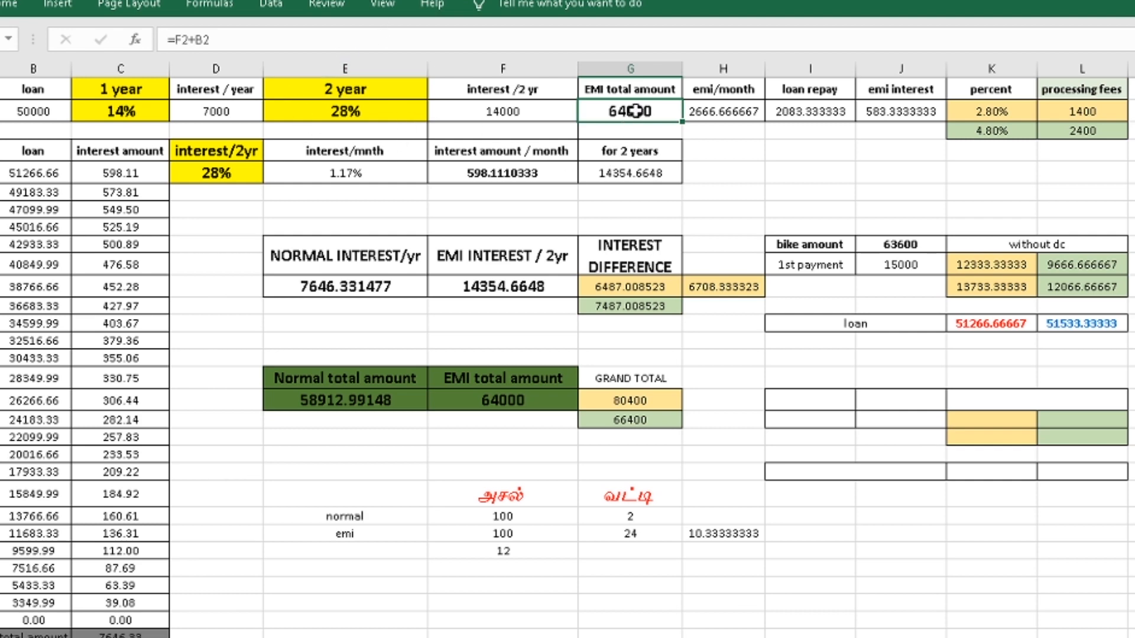
left_click(745, 111)
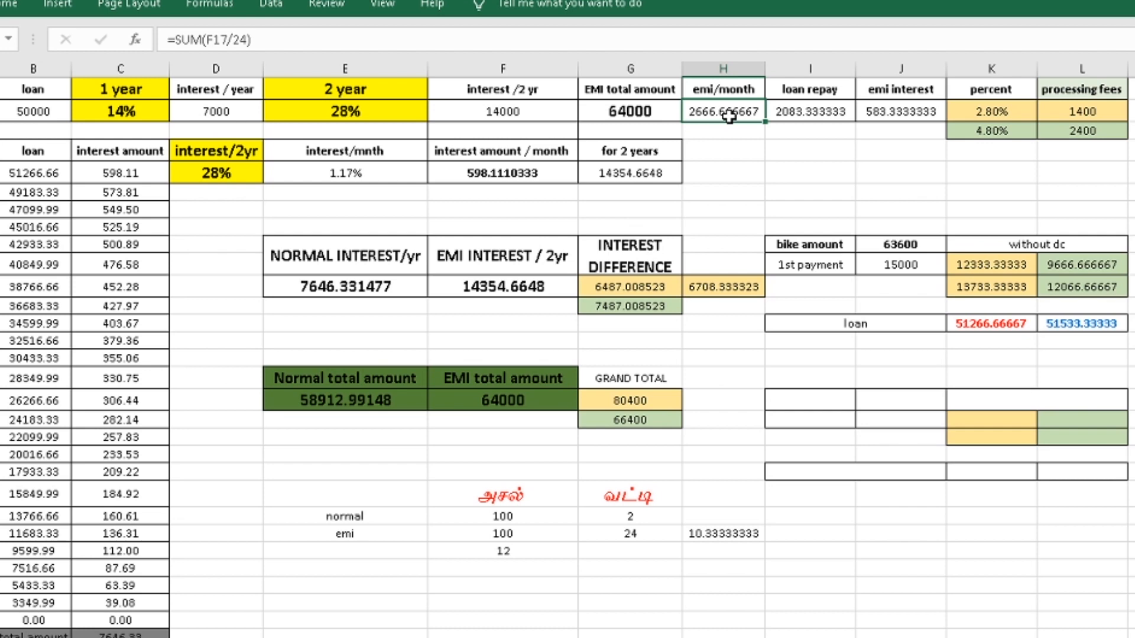
left_click(526, 113)
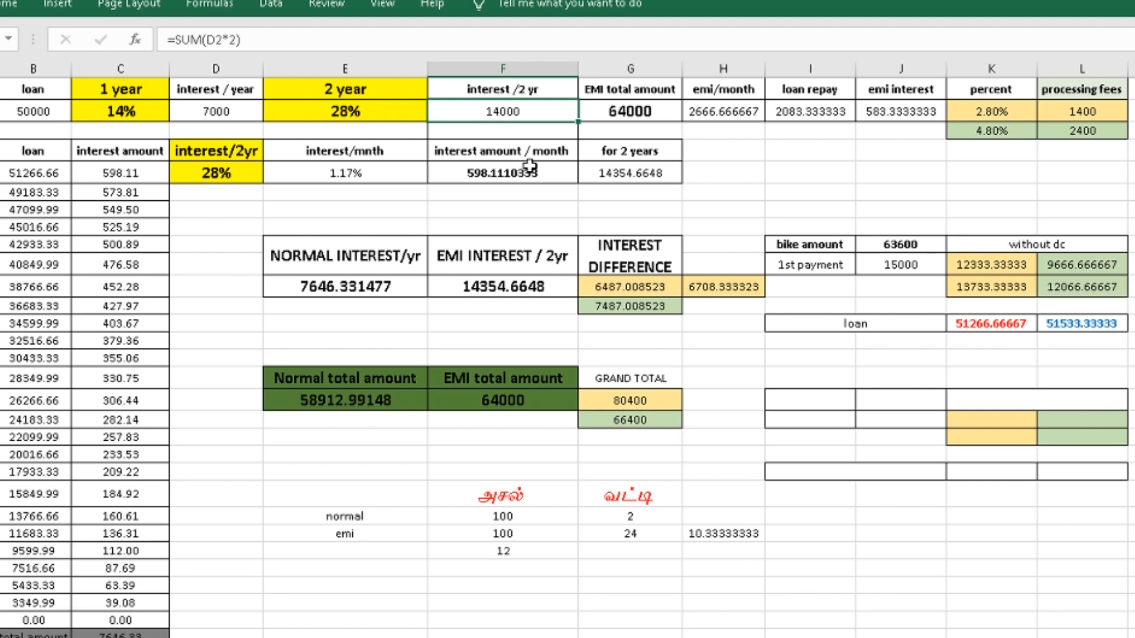
left_click(885, 112)
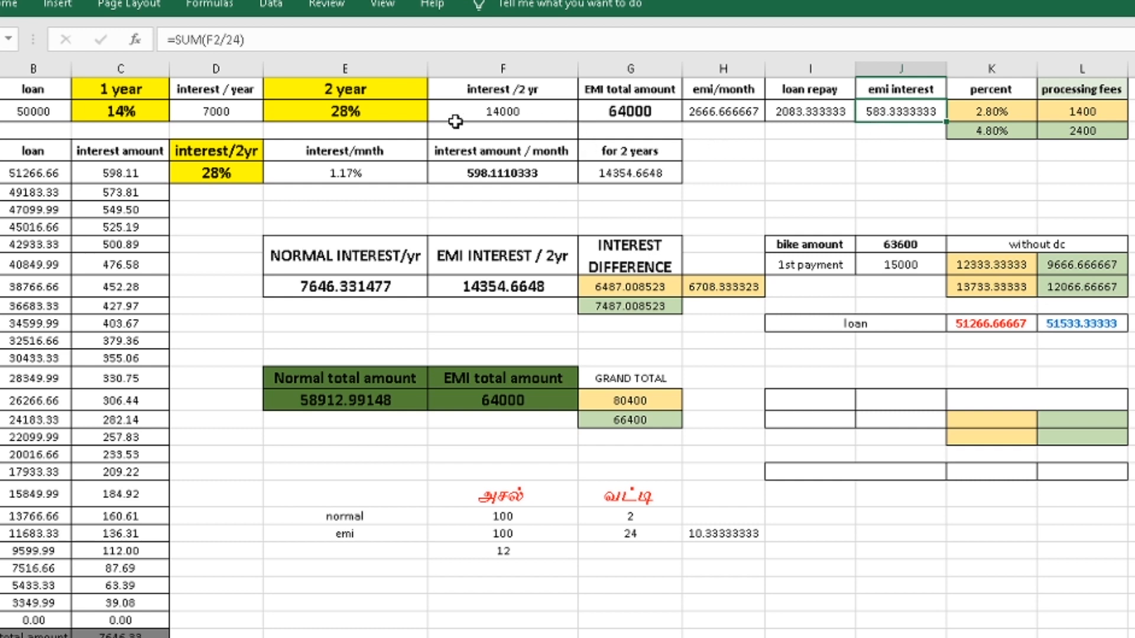
left_click(54, 125)
left_click(37, 105)
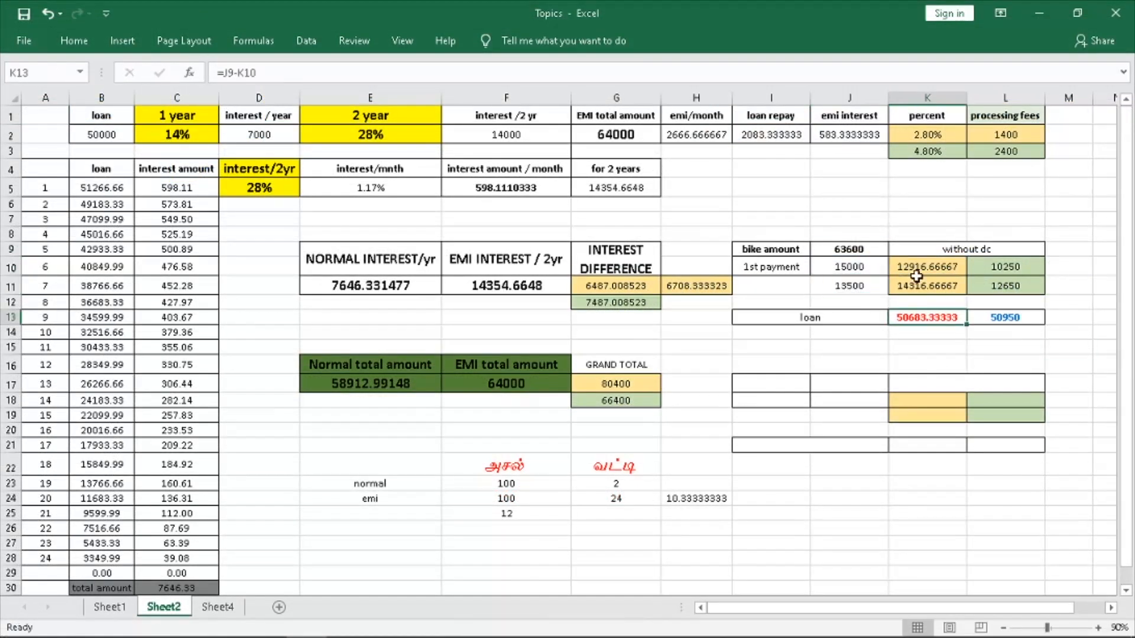
Enter the formula =J10+J2+L2 in J11 to add EMI interest and processing fees to the 1st payment
left_click(916, 269)
left_click(857, 302)
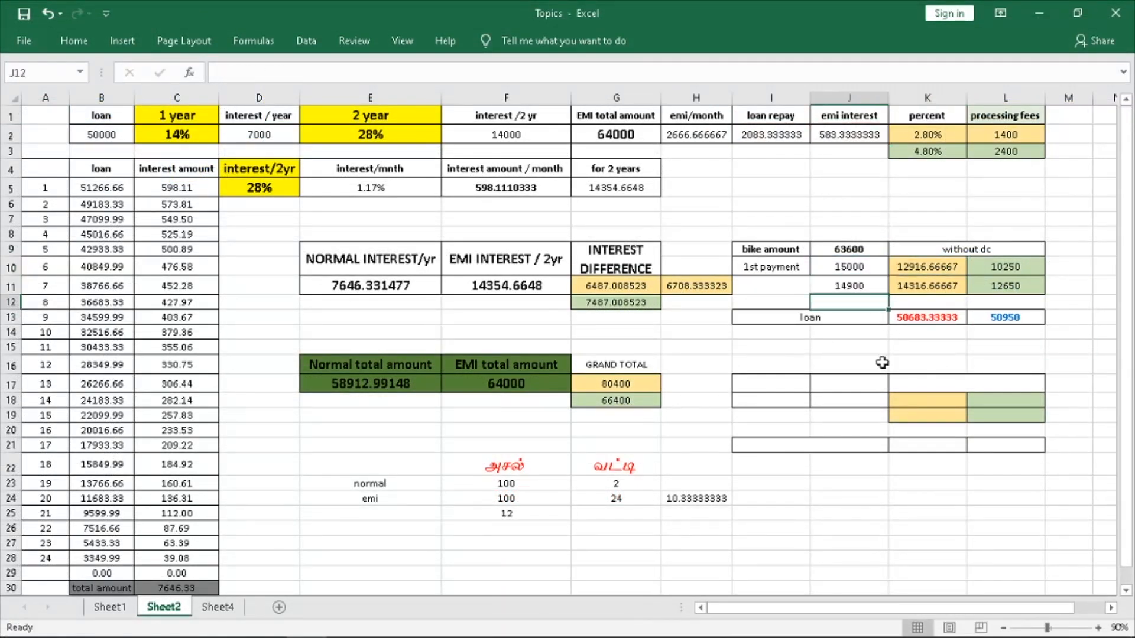
left_click(864, 268)
left_click(851, 286)
type("=J10+J2+L2")
key("Return")
Clear the contents of K11 and K14 in the without-dc calculation
left_click(927, 286)
type("=J10-L2-I2")
key("Escape")
left_click(866, 268)
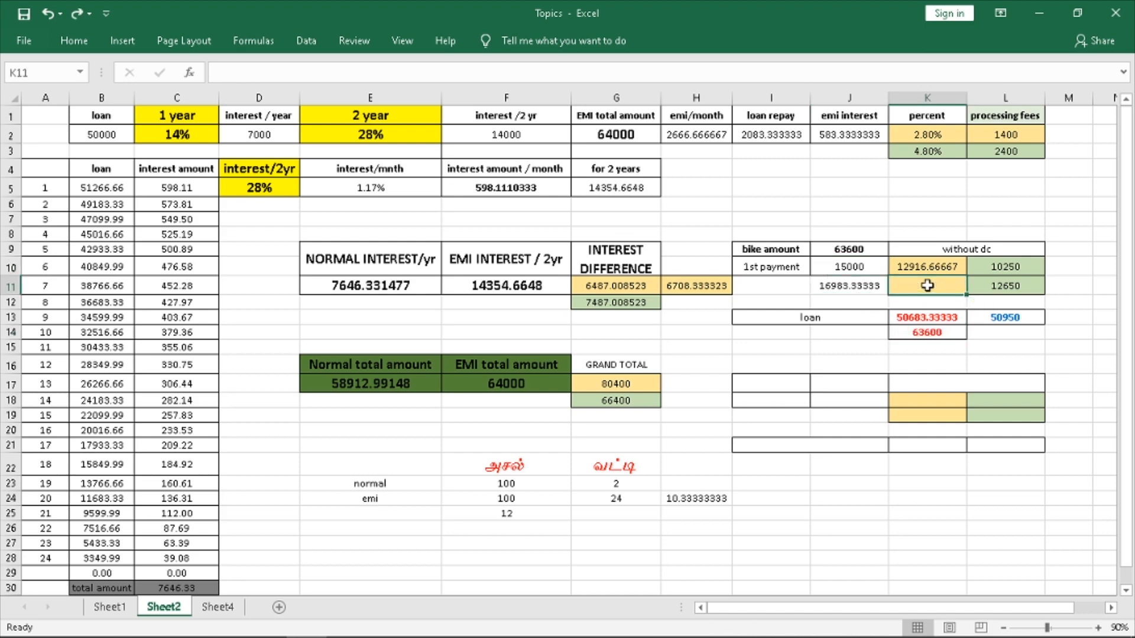
left_click(927, 332)
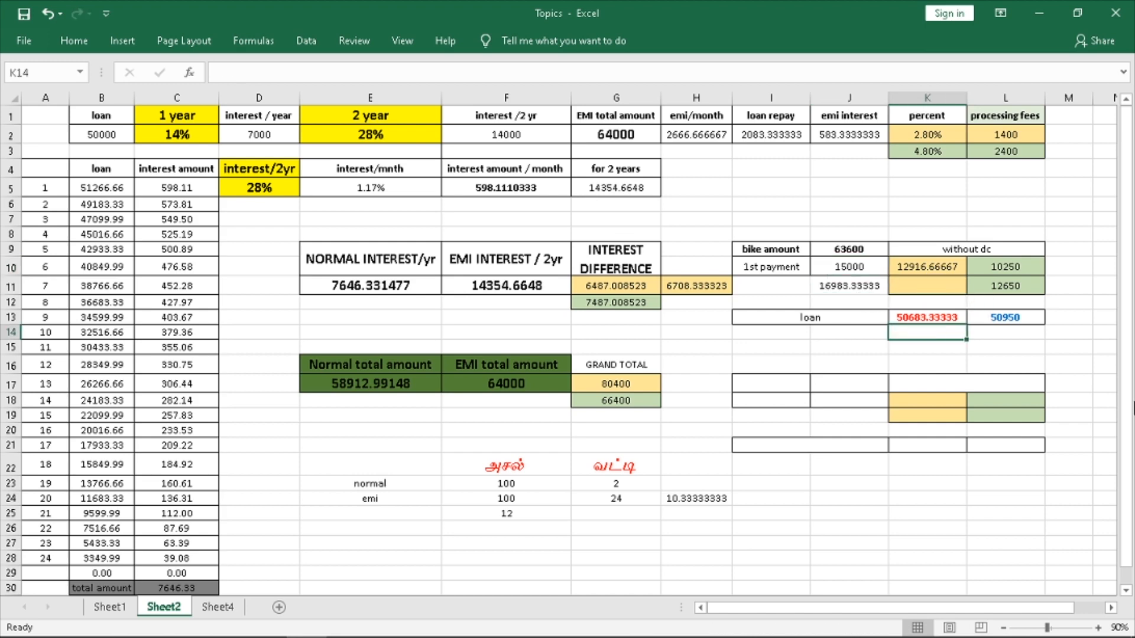
Try a 1st payment of 15683 in J10, and undo the change
left_click(874, 286)
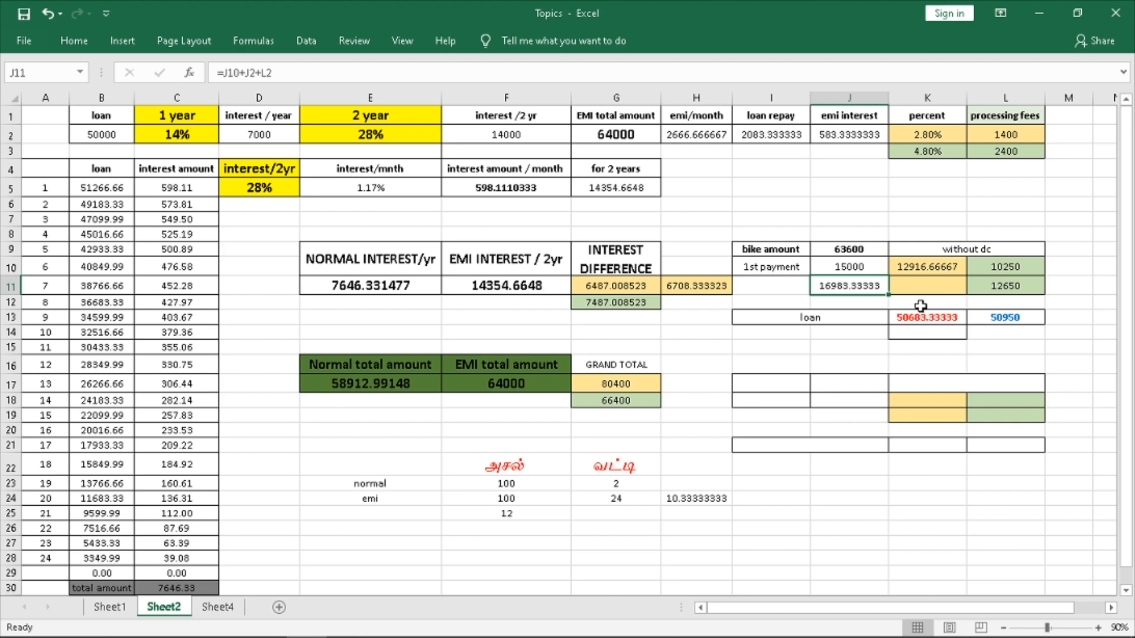
left_click(856, 263)
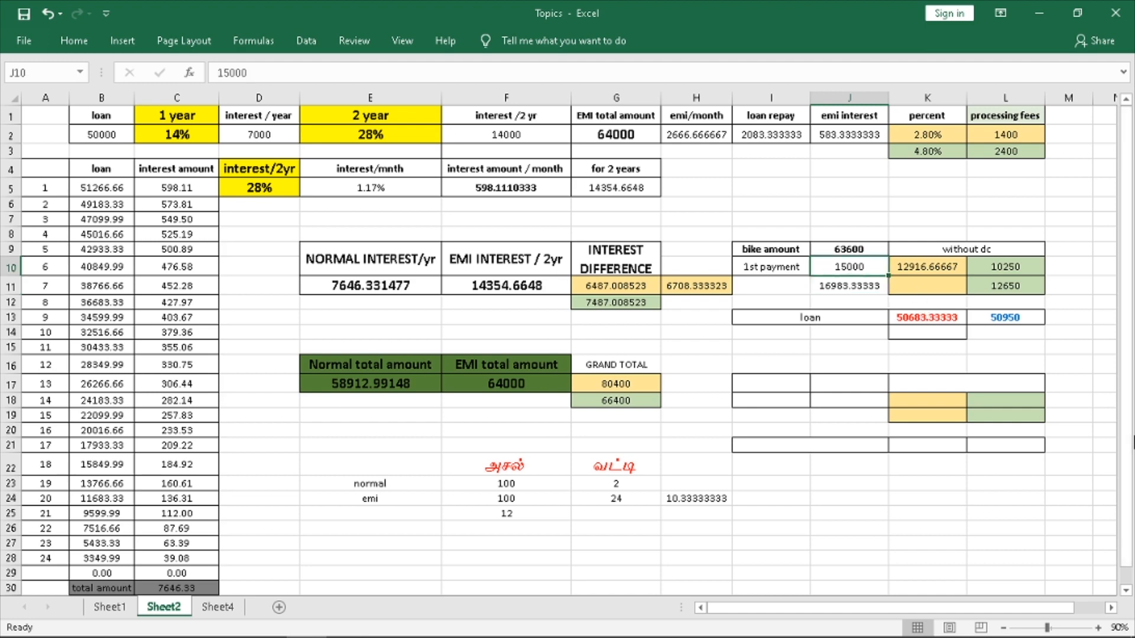
type("1568")
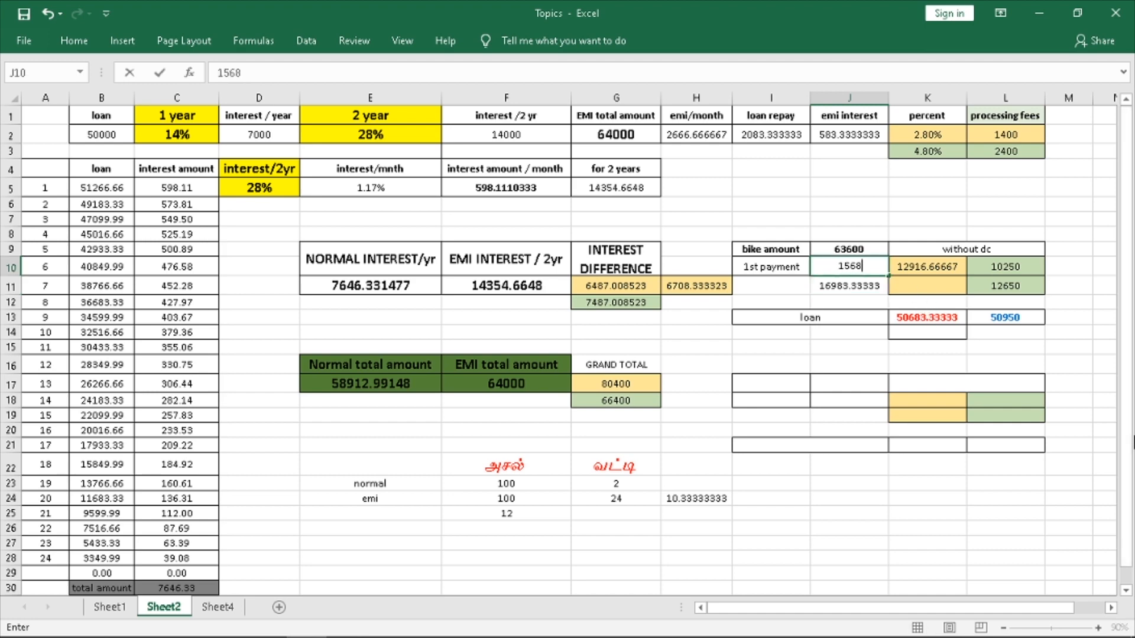
type("3")
key("Return")
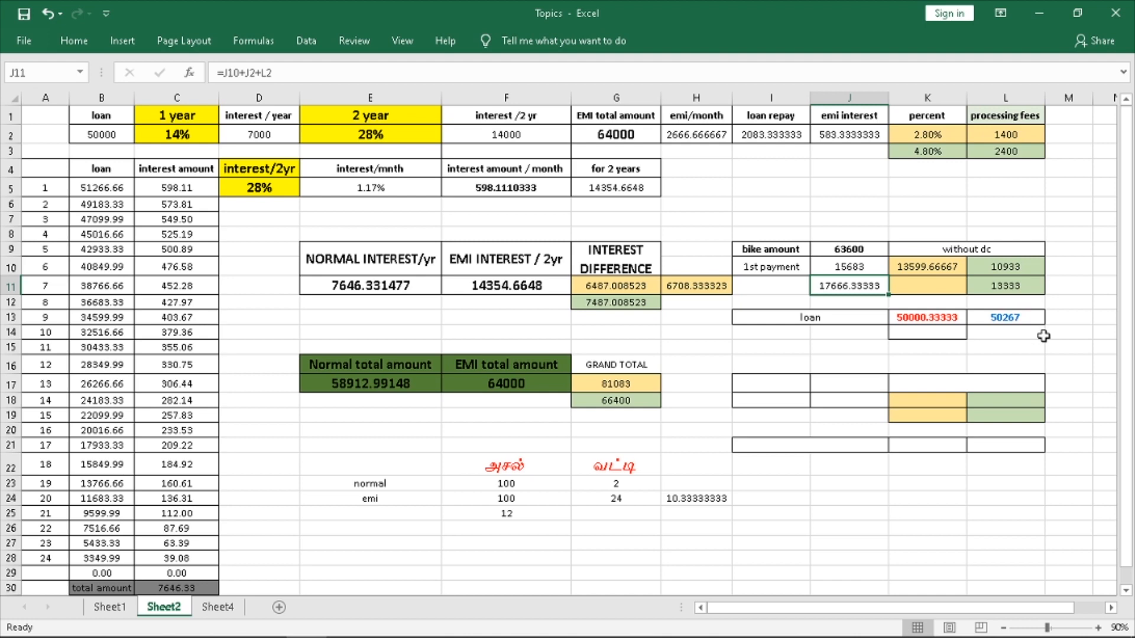
key("ctrl+z")
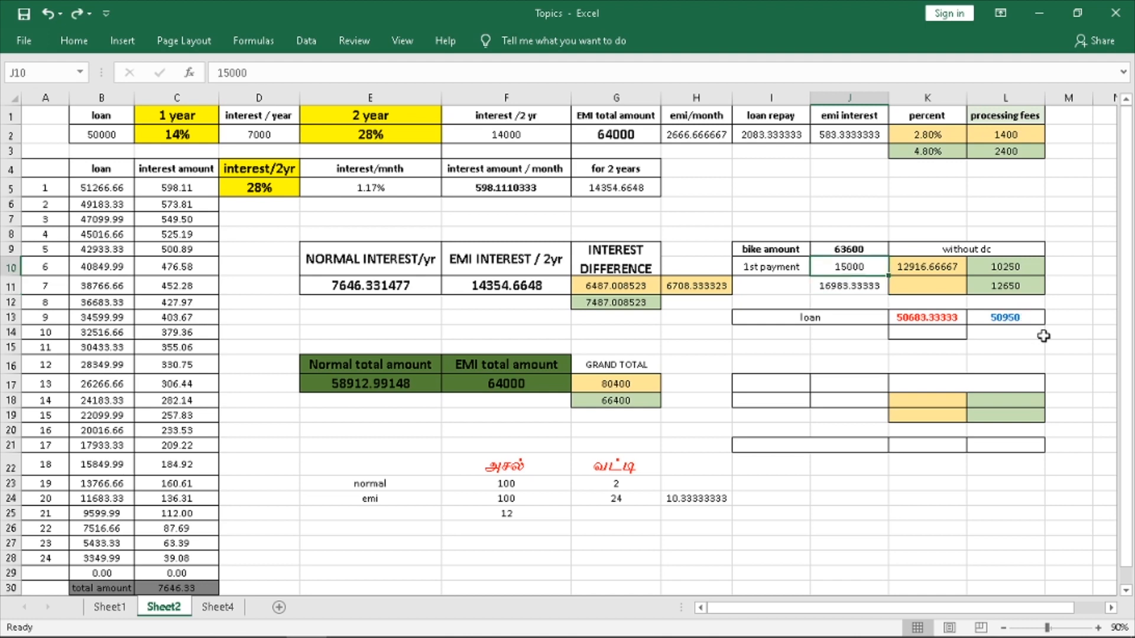
Try copying the calculated loan amount from K13 into the loan cell B2, and undo the paste
left_click(940, 319)
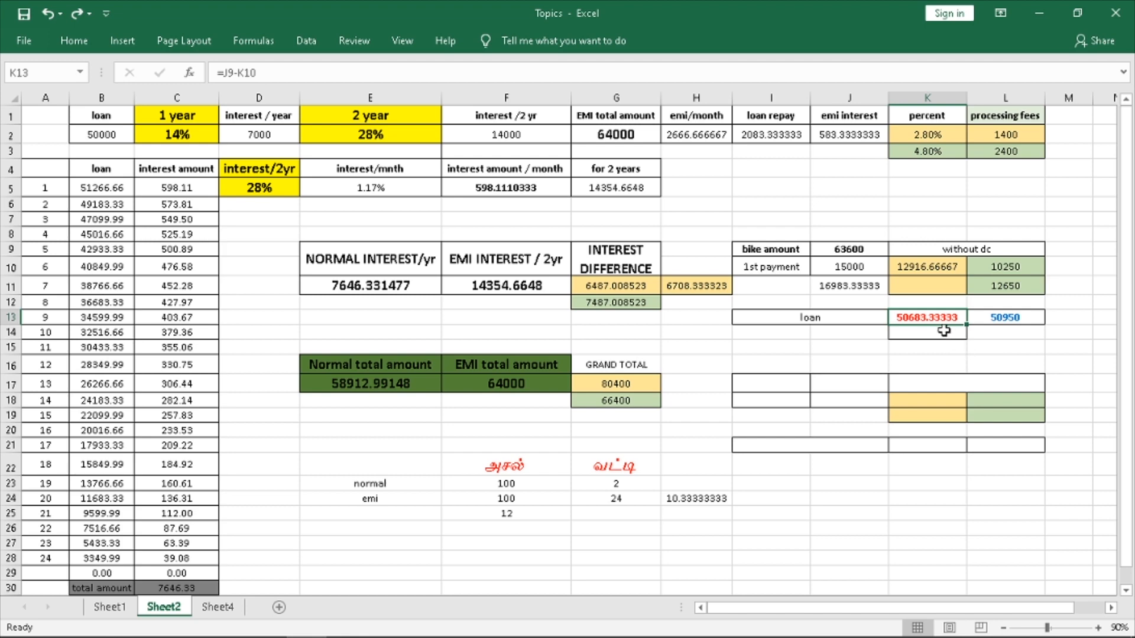
right_click(940, 319)
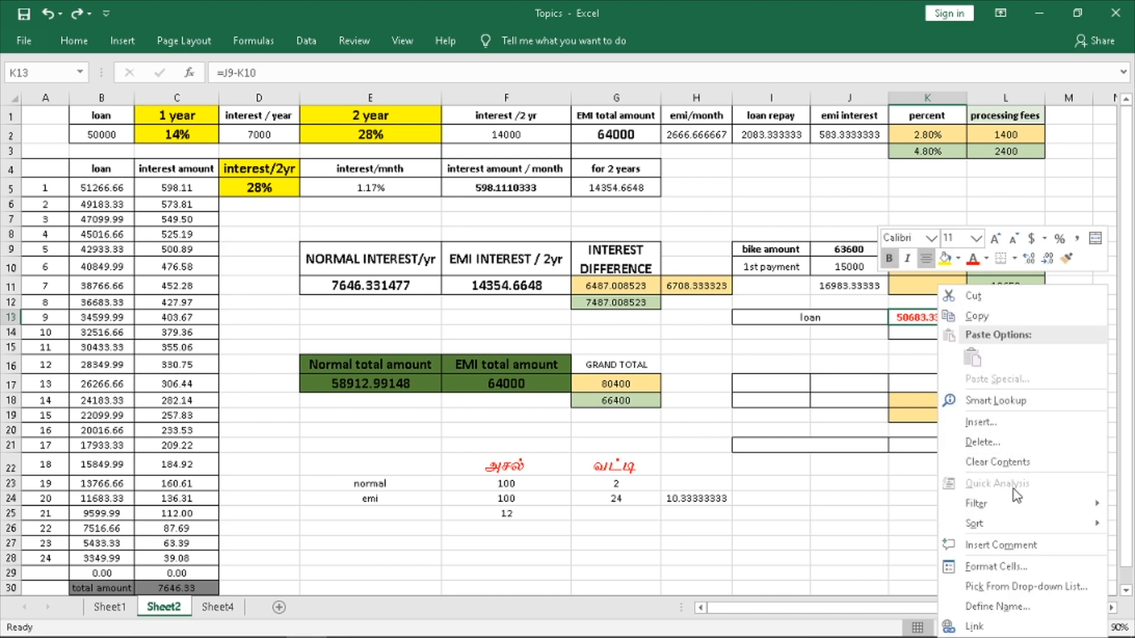
left_click(976, 316)
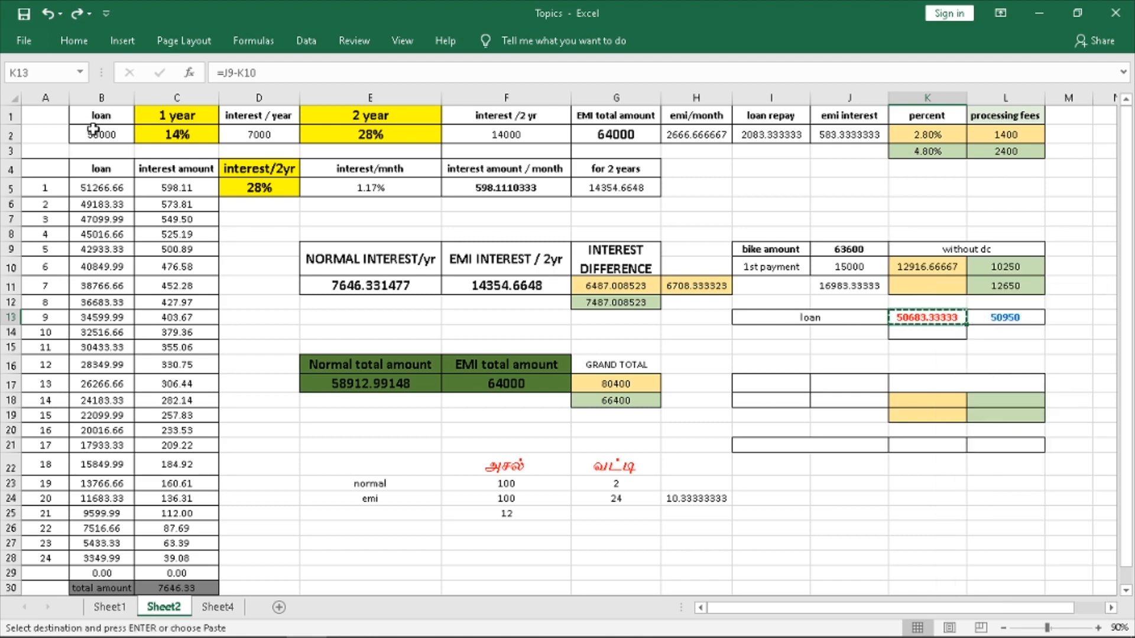
left_click(112, 137)
right_click(112, 138)
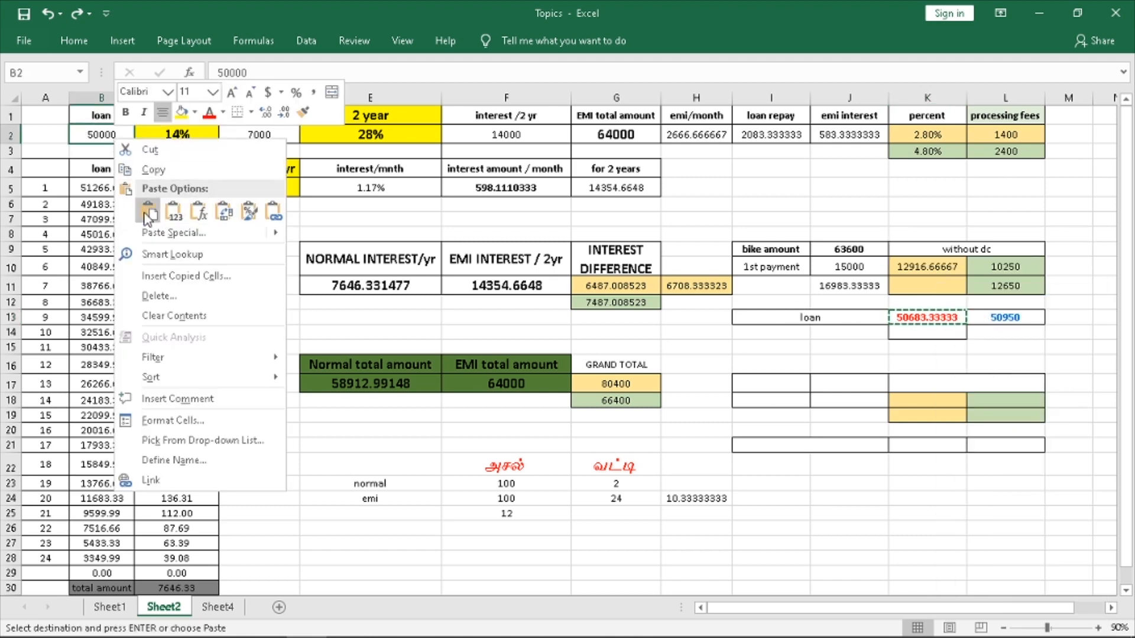
left_click(160, 217)
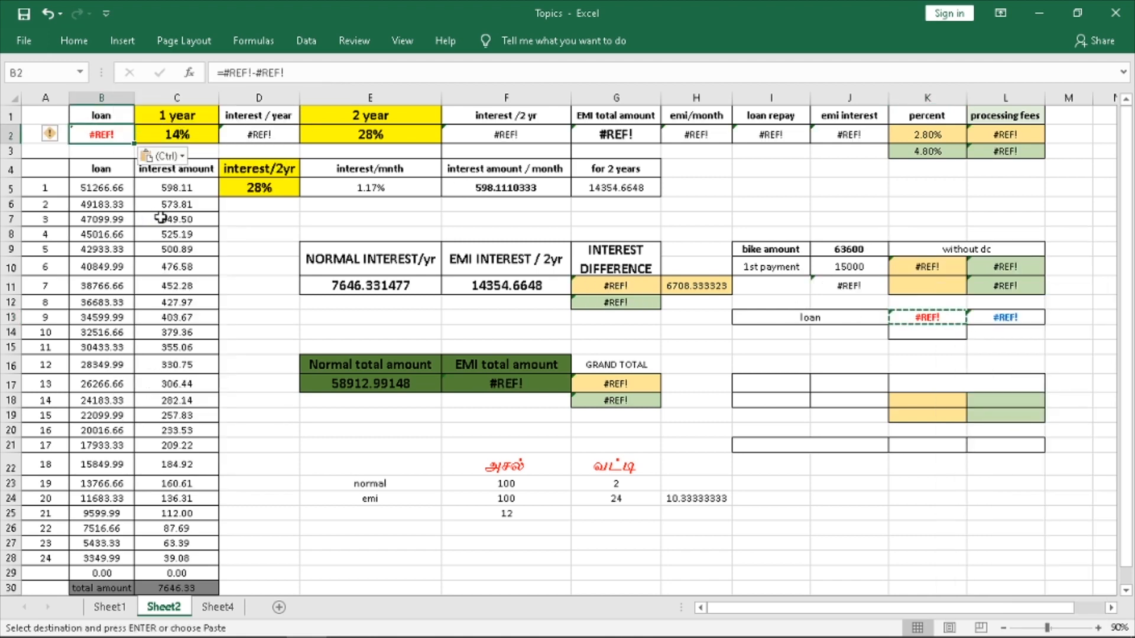
double_click(98, 137)
left_click_drag(128, 135, 12, 116)
key("Escape")
key("ctrl+z")
key("ctrl+z")
key("ctrl+z")
key("ctrl+z")
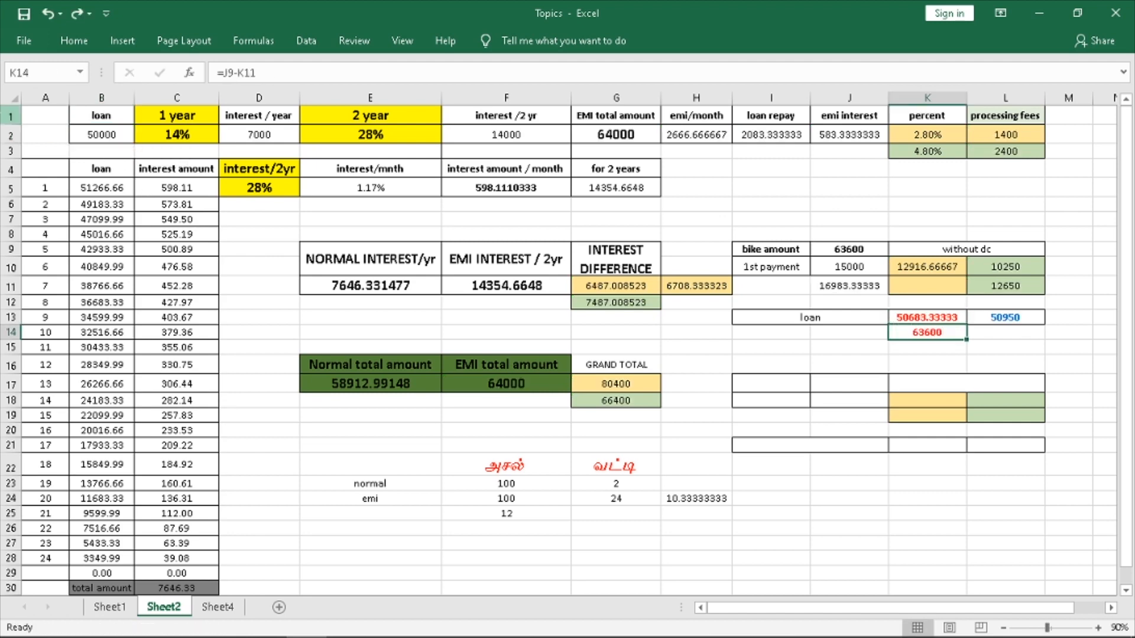
Set the loan amount in B2 to 50683.3333
type("506")
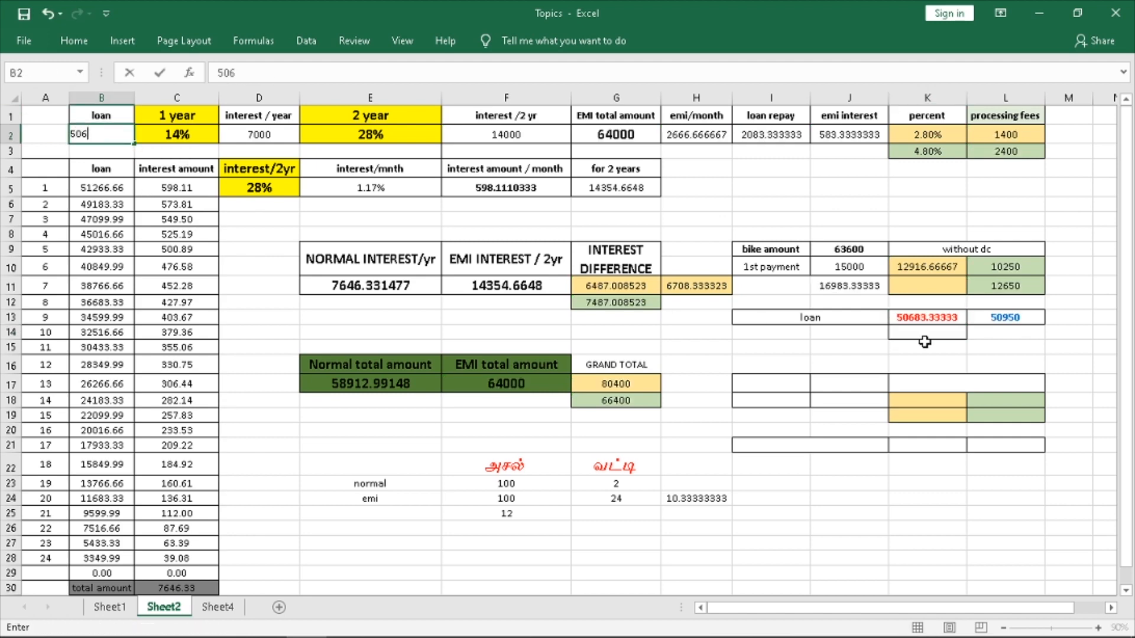
type("83.3333")
key("Return")
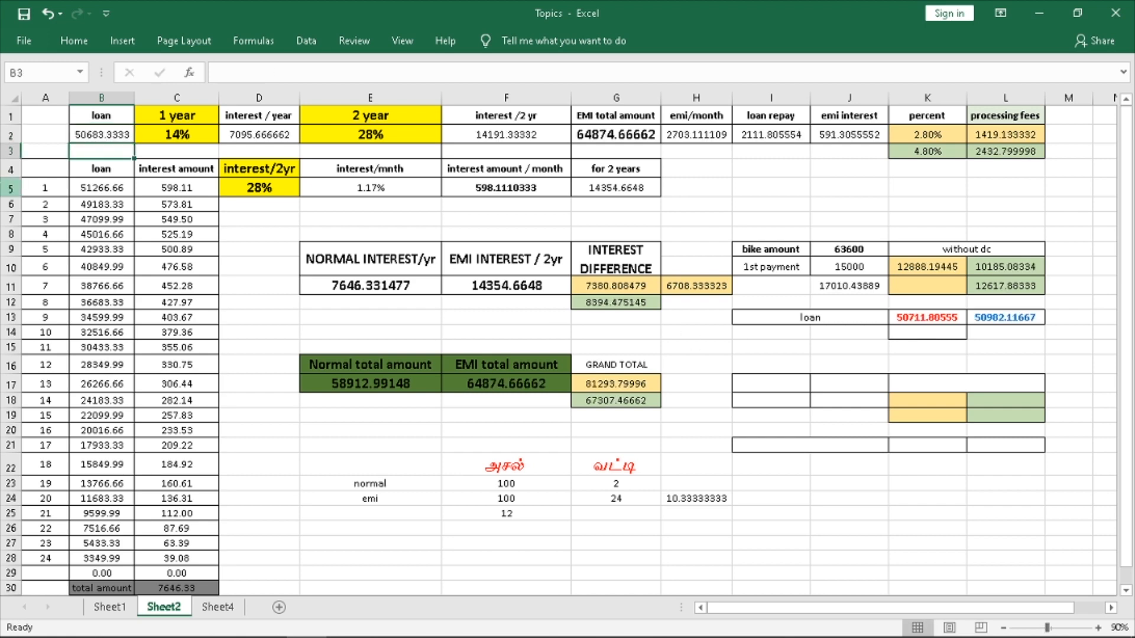
Set the first month's loan balance in B5 to 50683.333
left_click(88, 185)
key("F2")
type("50683")
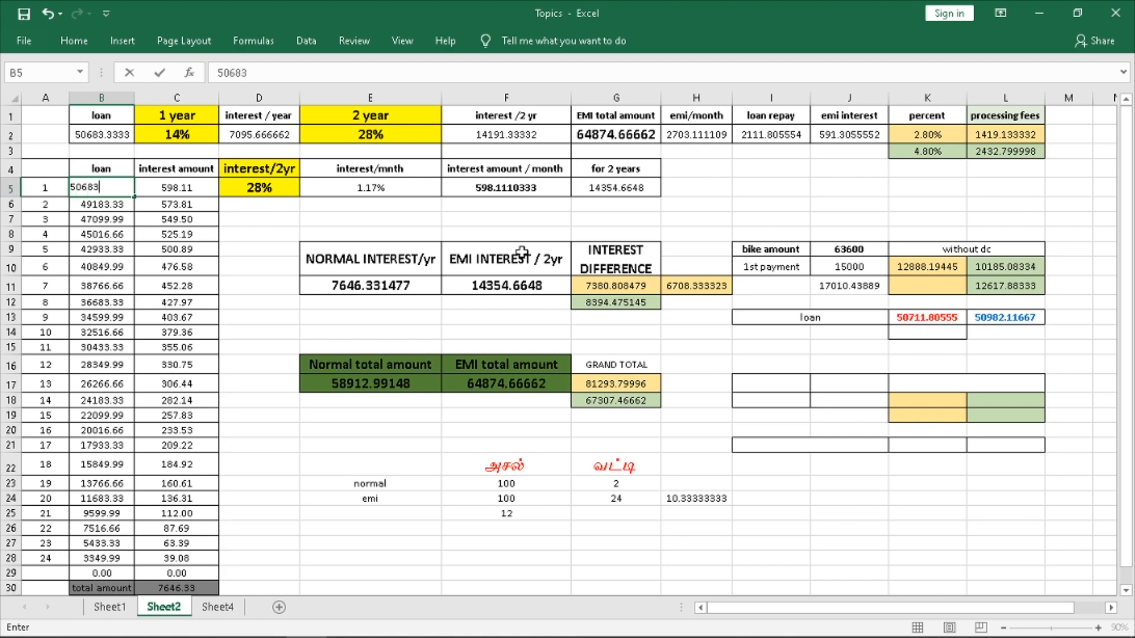
type(".333")
key("Return")
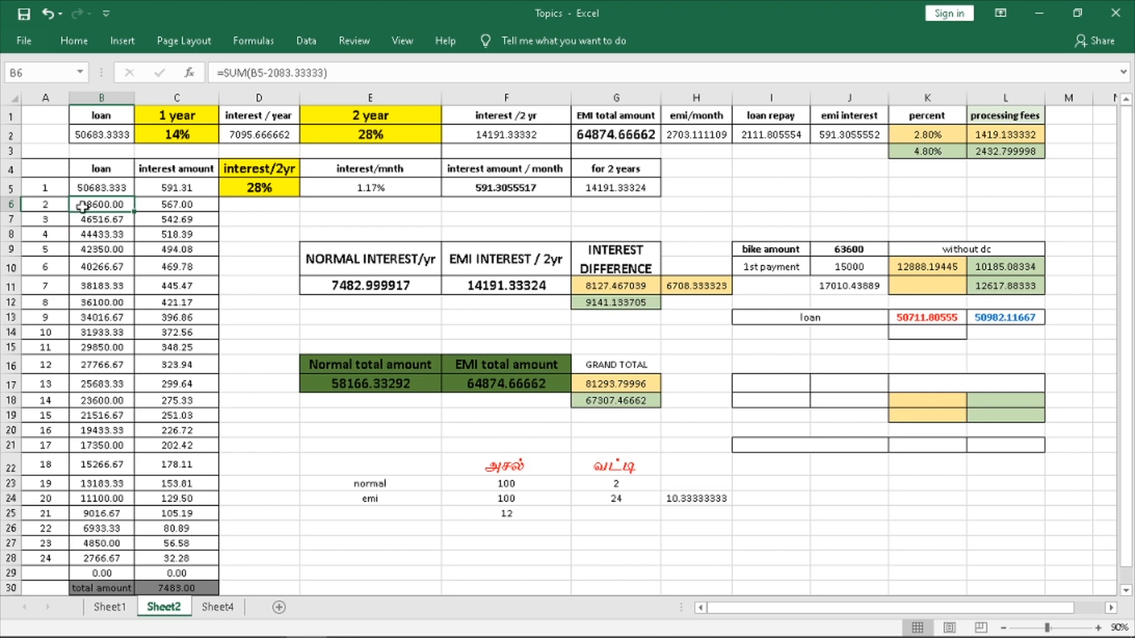
Inspect row 2's loan amount, two-year rate, two-year interest and monthly EMI, plus the EMI and normal interest formulas in row 11
left_click(101, 137)
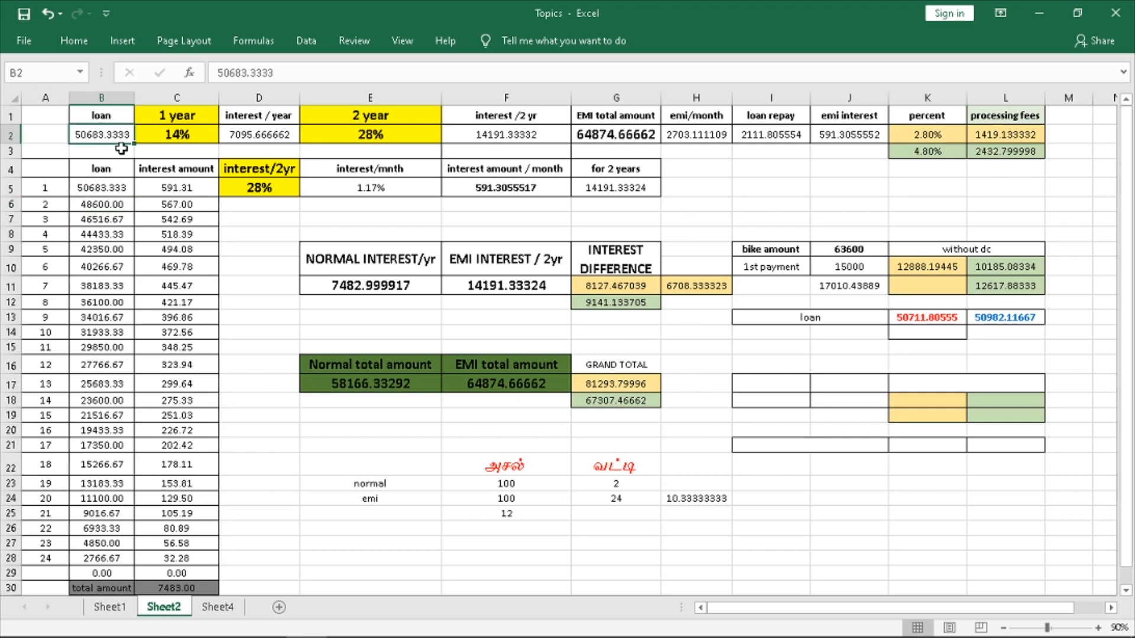
left_click(341, 133)
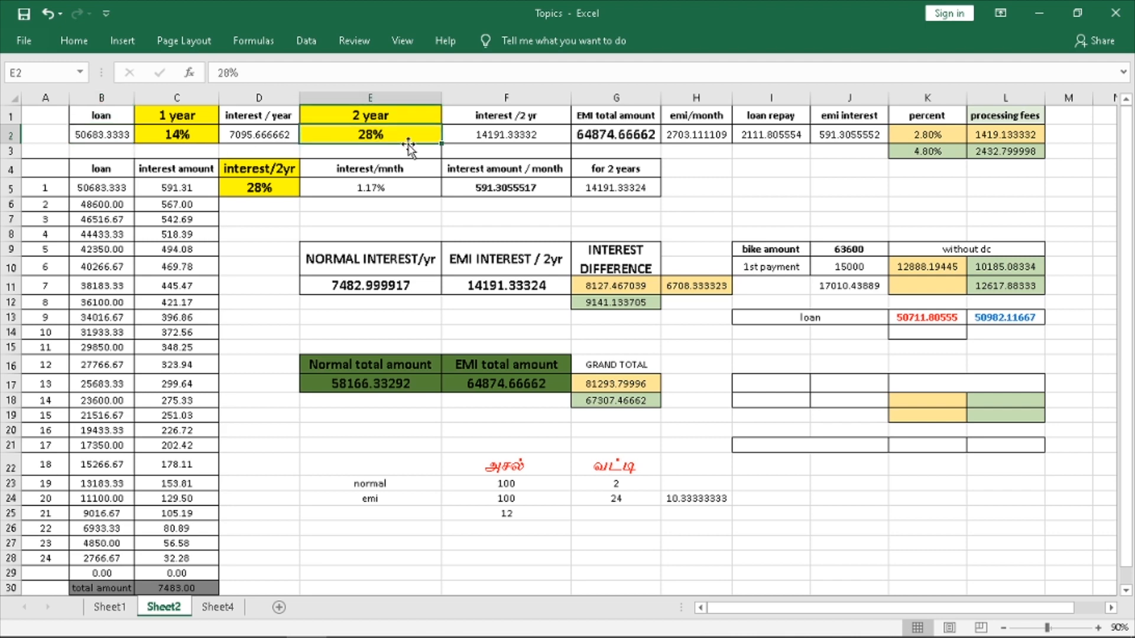
left_click(528, 141)
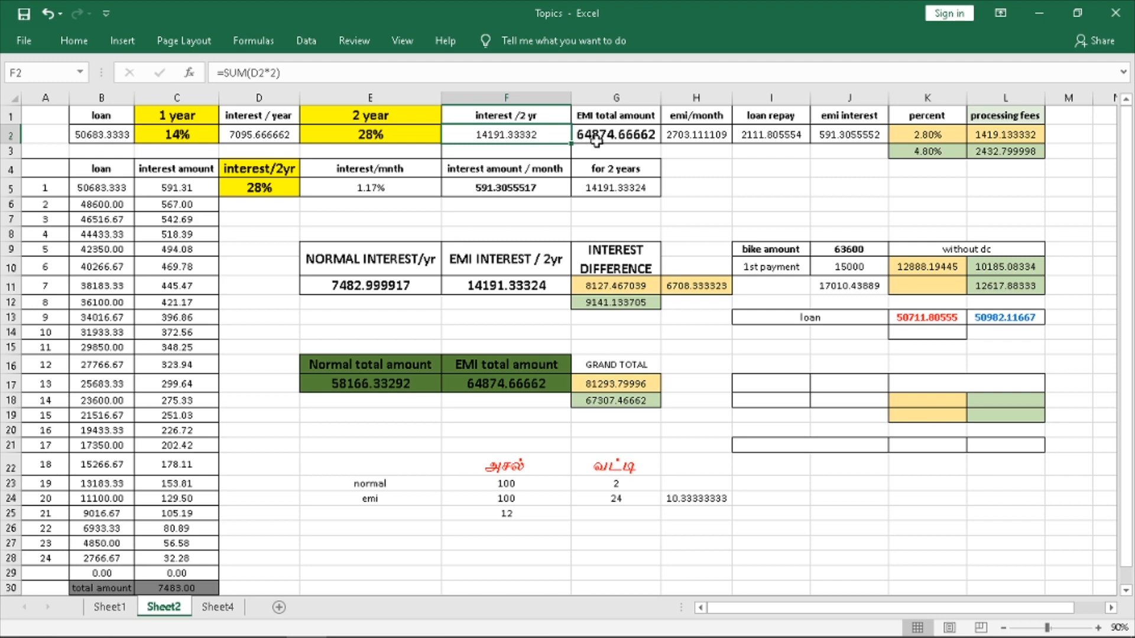
left_click(703, 135)
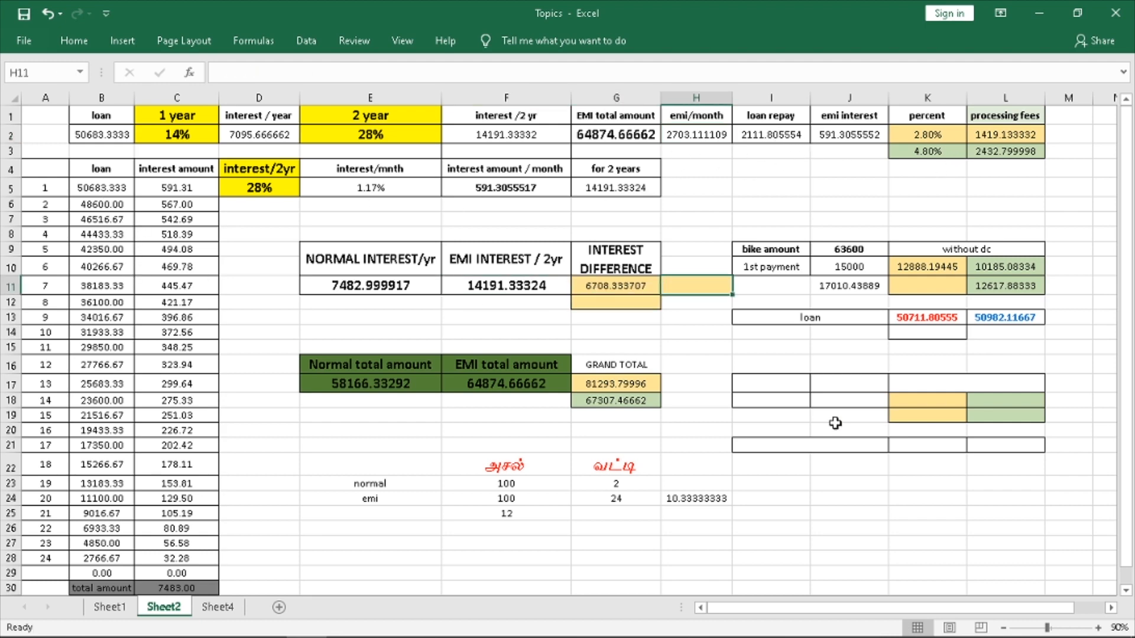
left_click(655, 320)
left_click(476, 288)
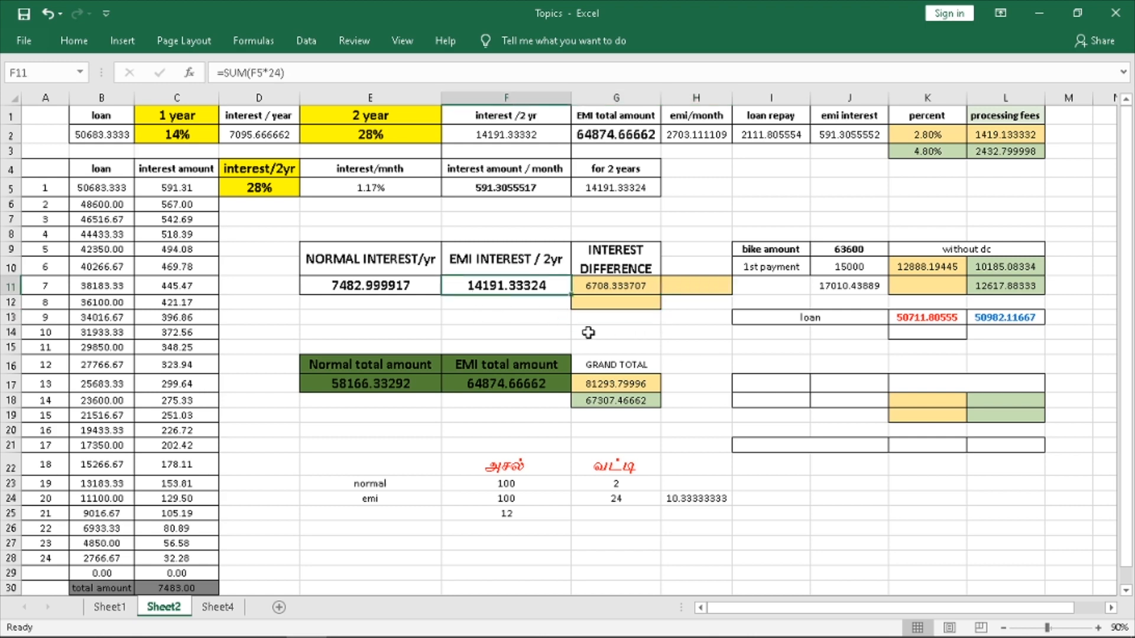
left_click(407, 290)
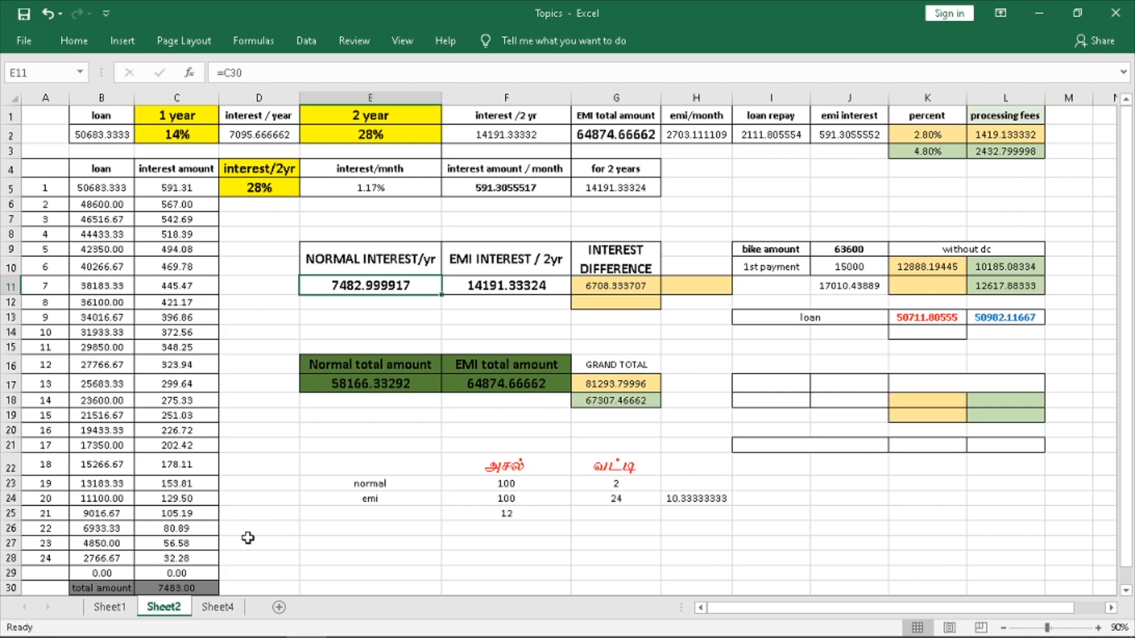
Examine the monthly loan balances and interest amounts down to the total in C30, and relate them to the normal interest and interest difference
left_click(102, 188)
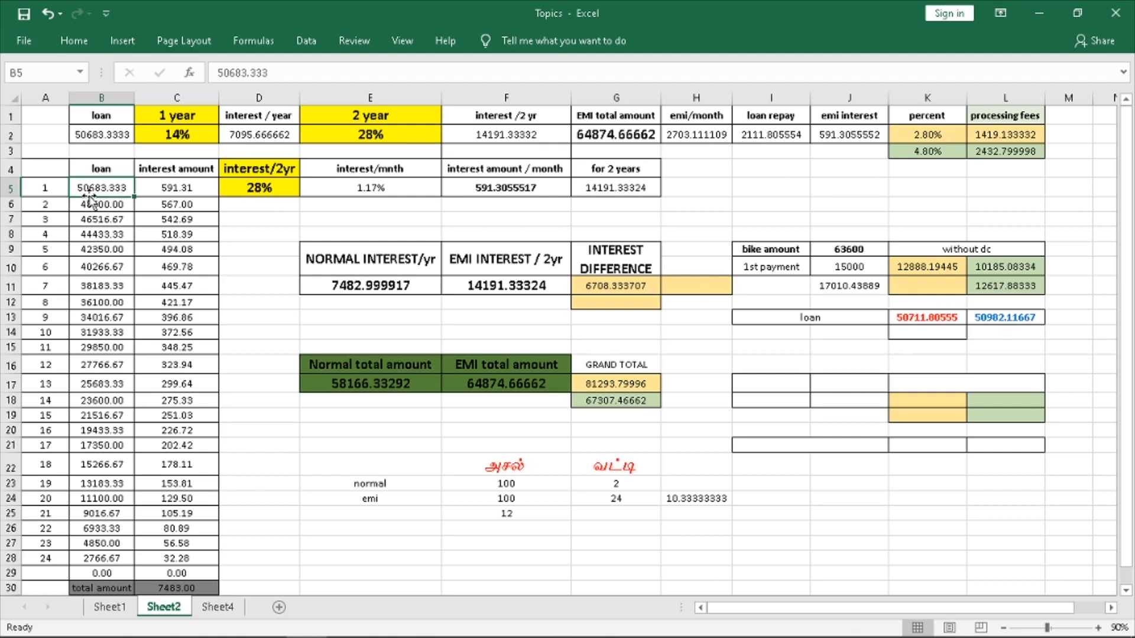
left_click(841, 139)
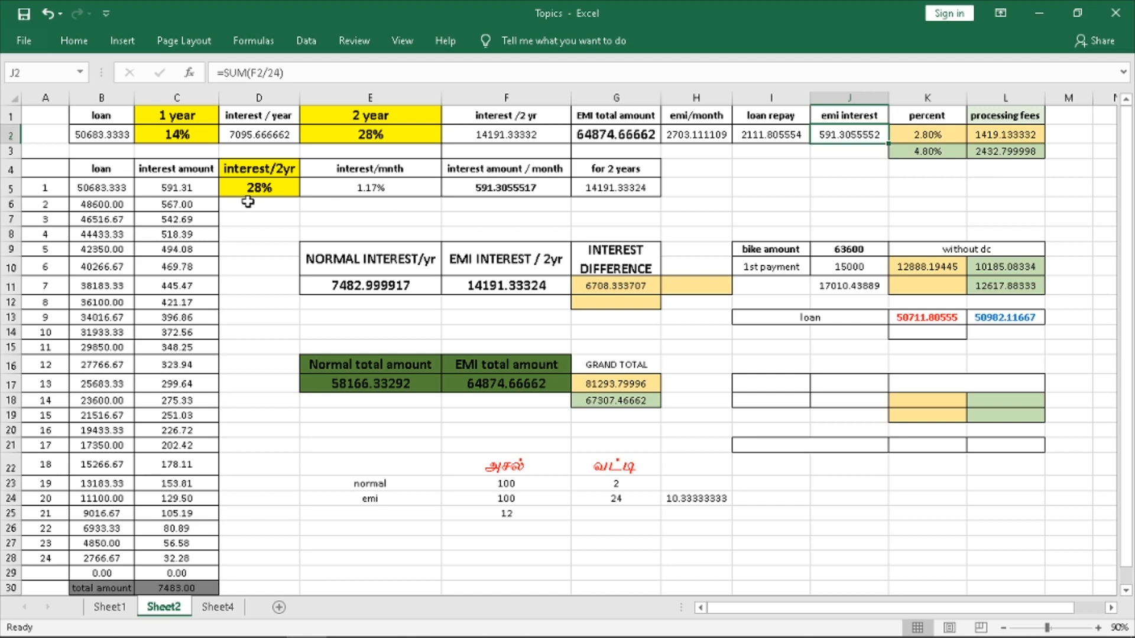
left_click(188, 192)
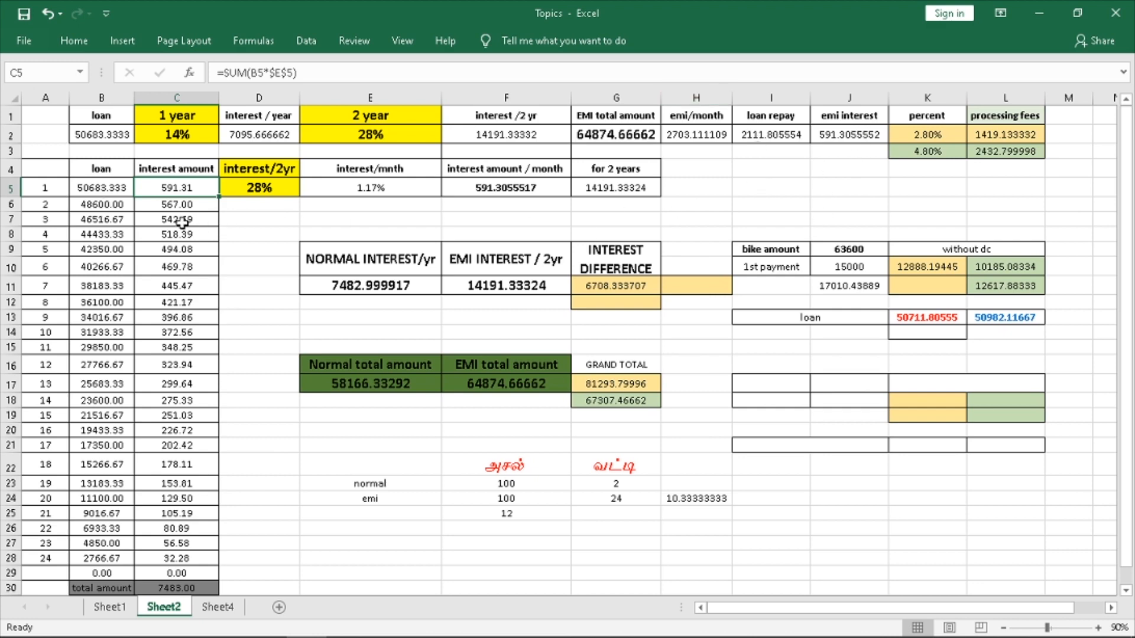
left_click(115, 205)
left_click(177, 205)
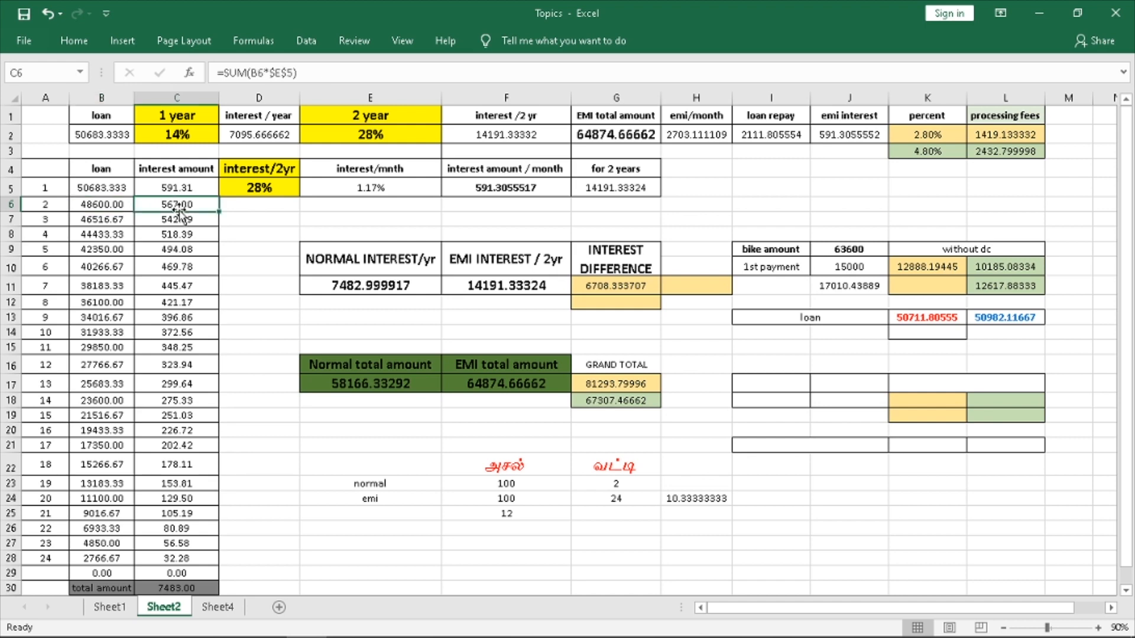
left_click(116, 222)
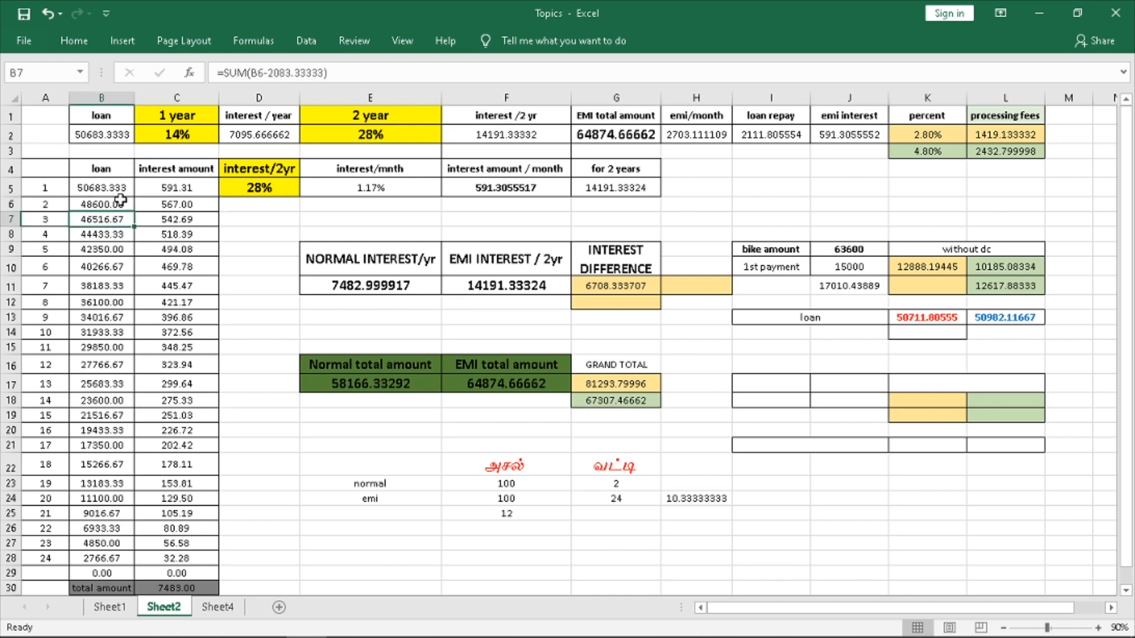
scroll(168, 442, "down", 2)
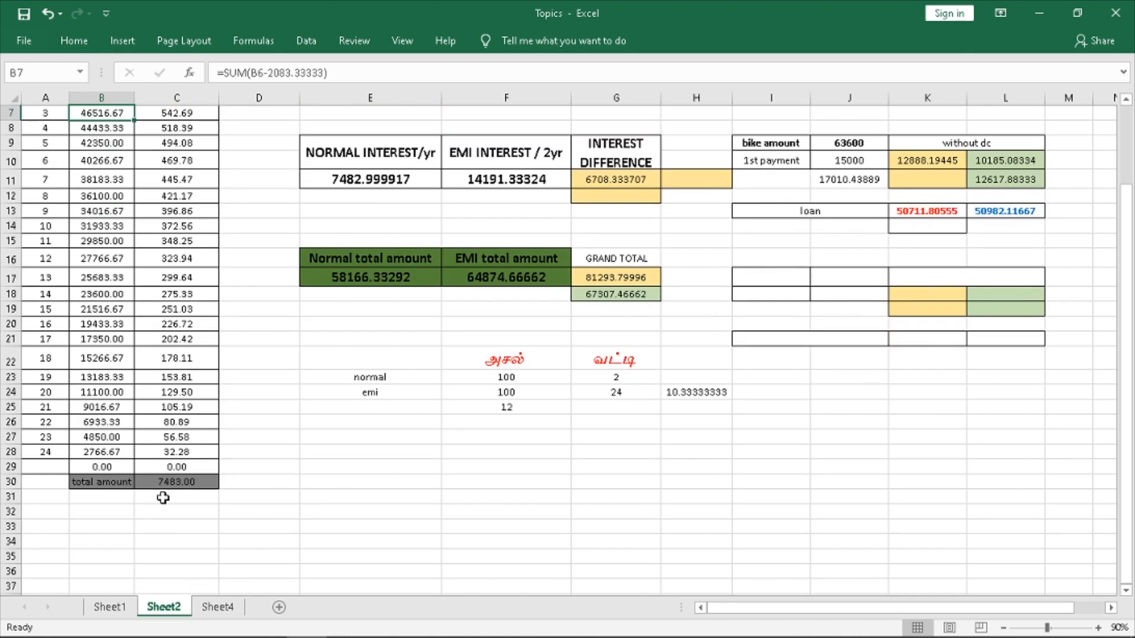
left_click(242, 500)
left_click(189, 511)
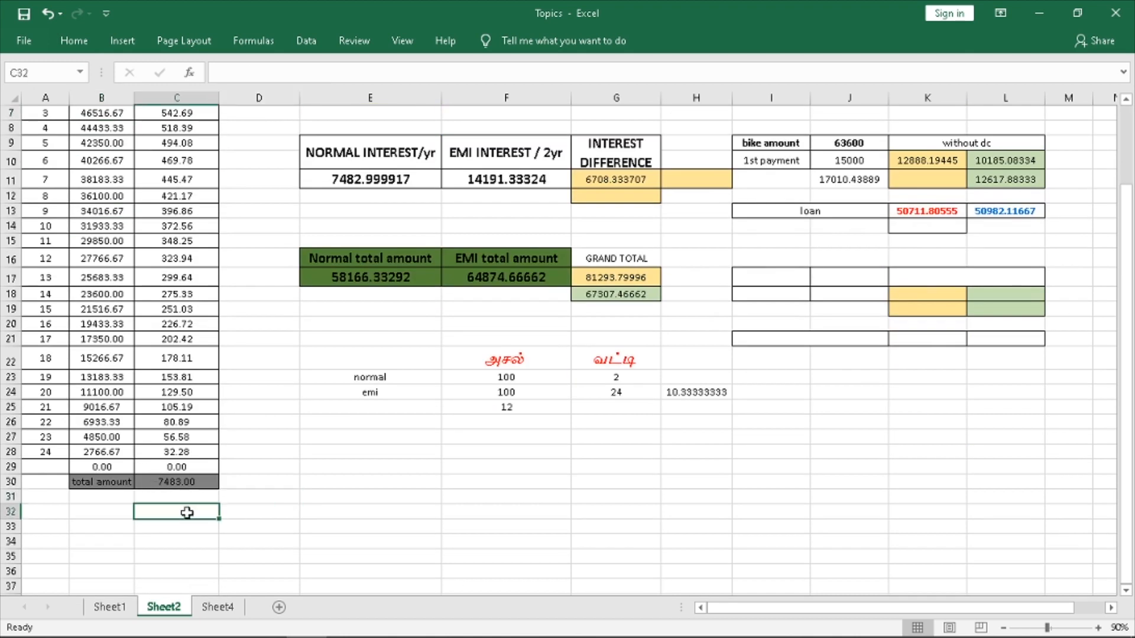
left_click(193, 483)
scroll(332, 429, "up", 2)
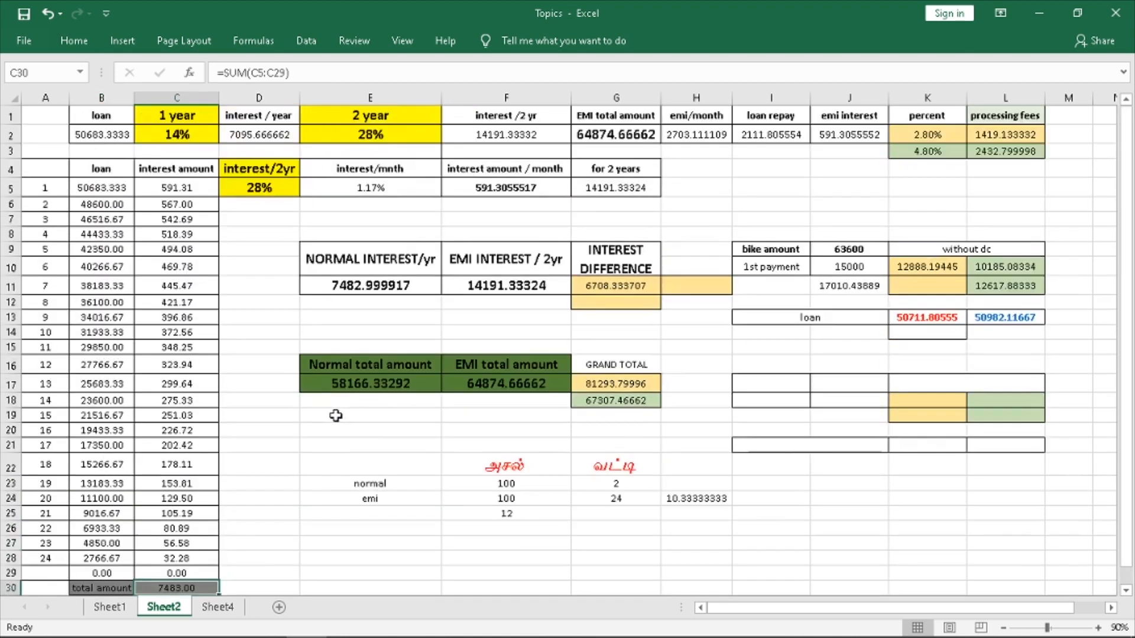
left_click(348, 286)
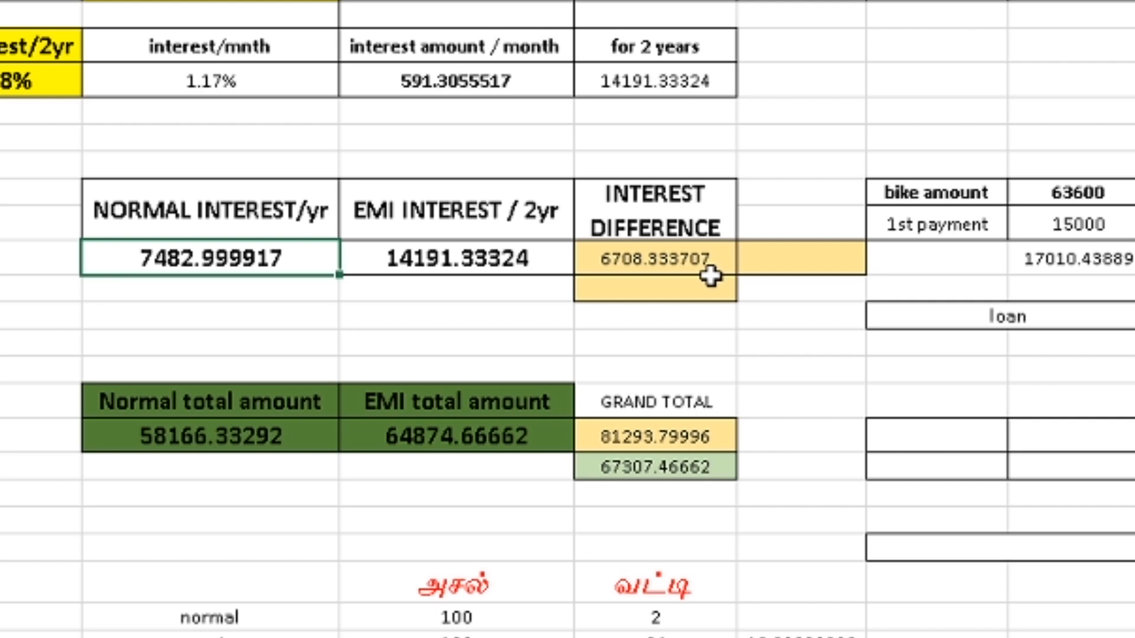
left_click(680, 257)
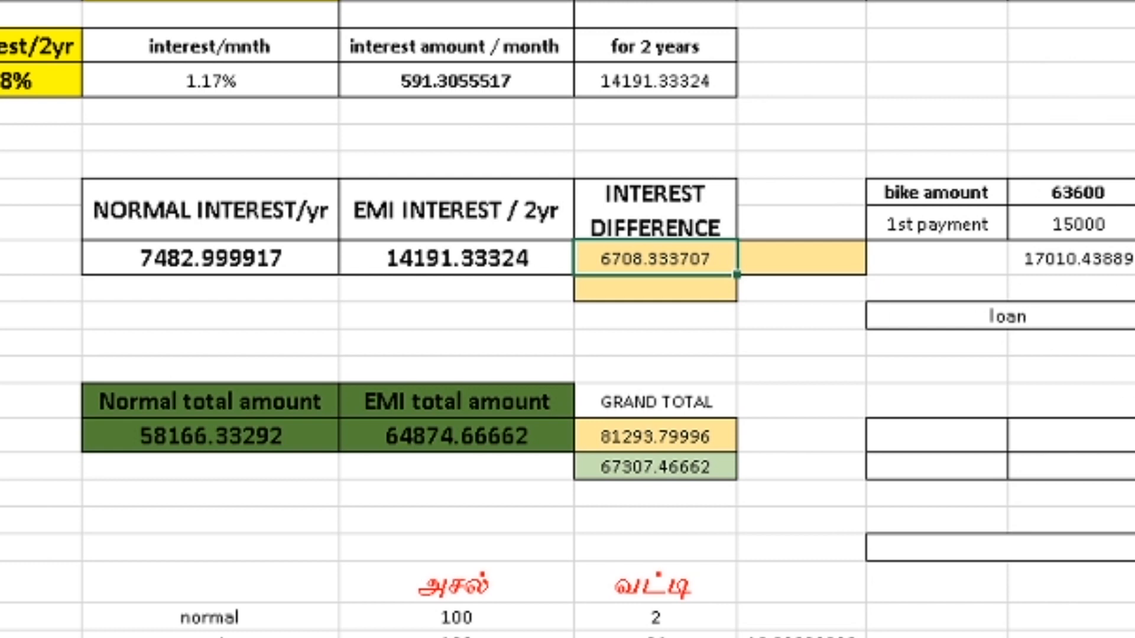
Enter the formula =G11+L2 in H11 to add the 2.80% processing fee to the interest difference
left_click(754, 266)
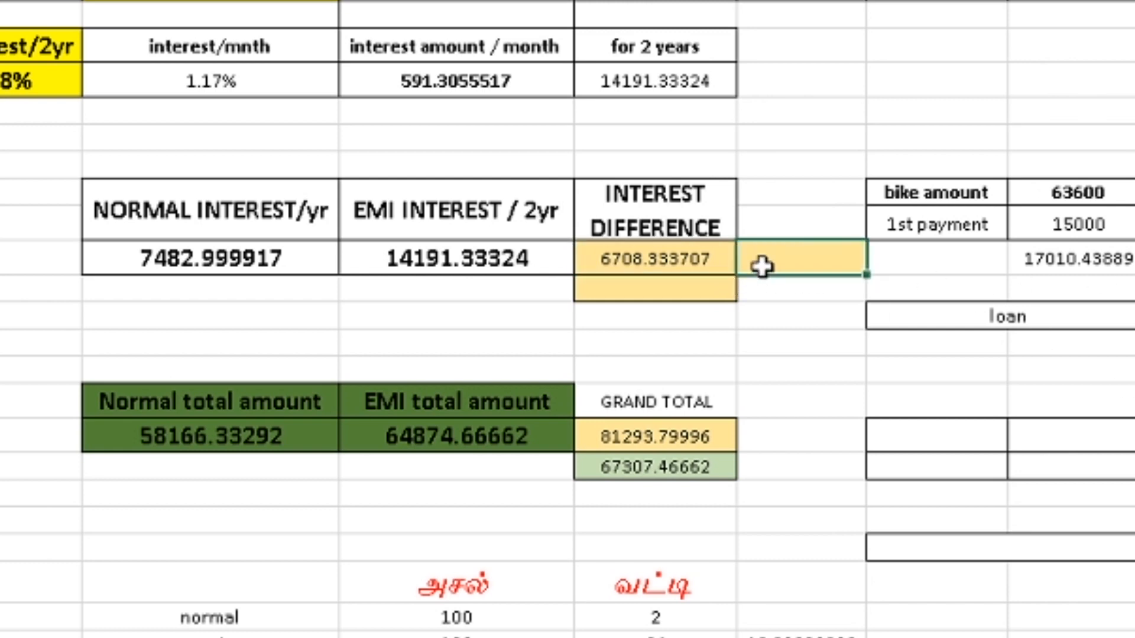
type("=")
left_click(676, 256)
type("+")
key("Return")
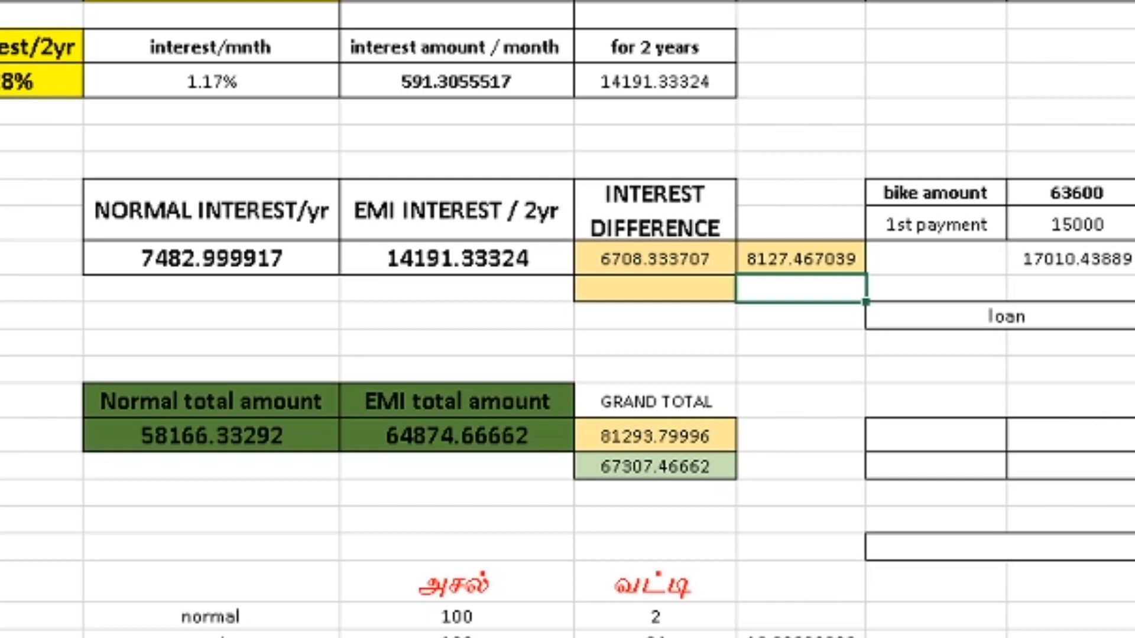
Enter the formula =G11+L3 in H12 to add the 4.80% processing fee to the interest difference
left_click(819, 260)
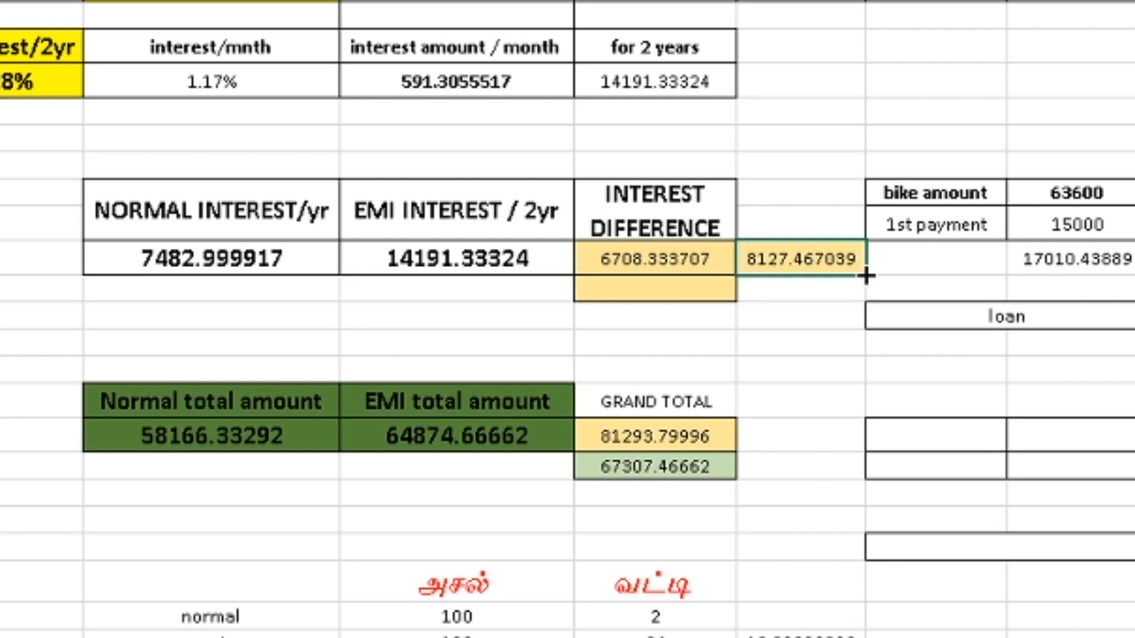
left_click_drag(865, 274, 865, 290)
left_click(699, 273)
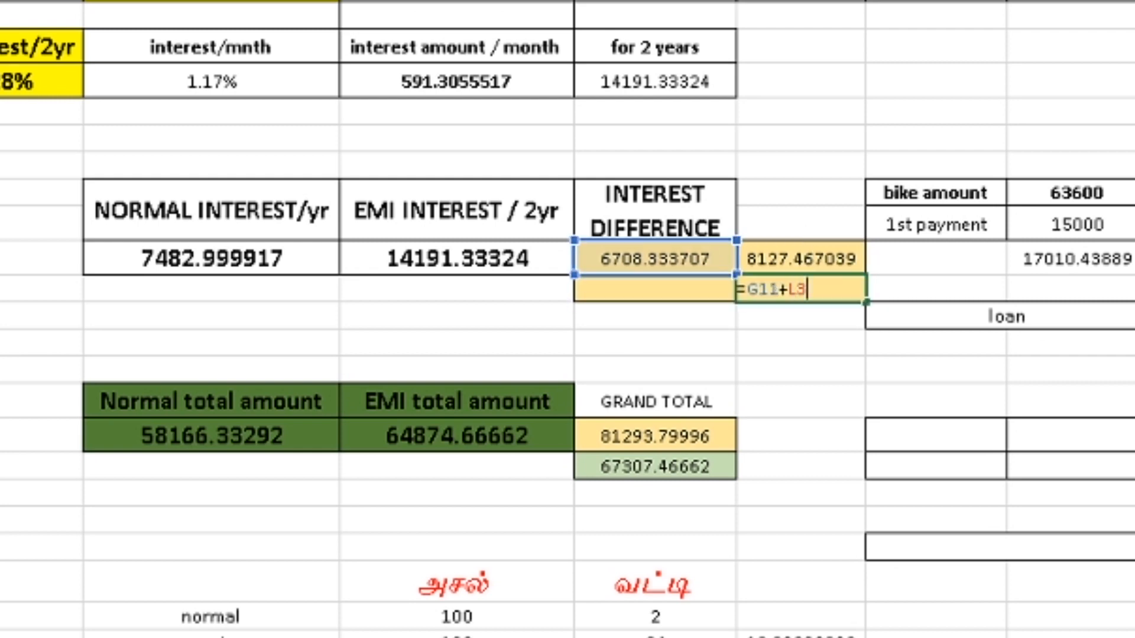
key("Return")
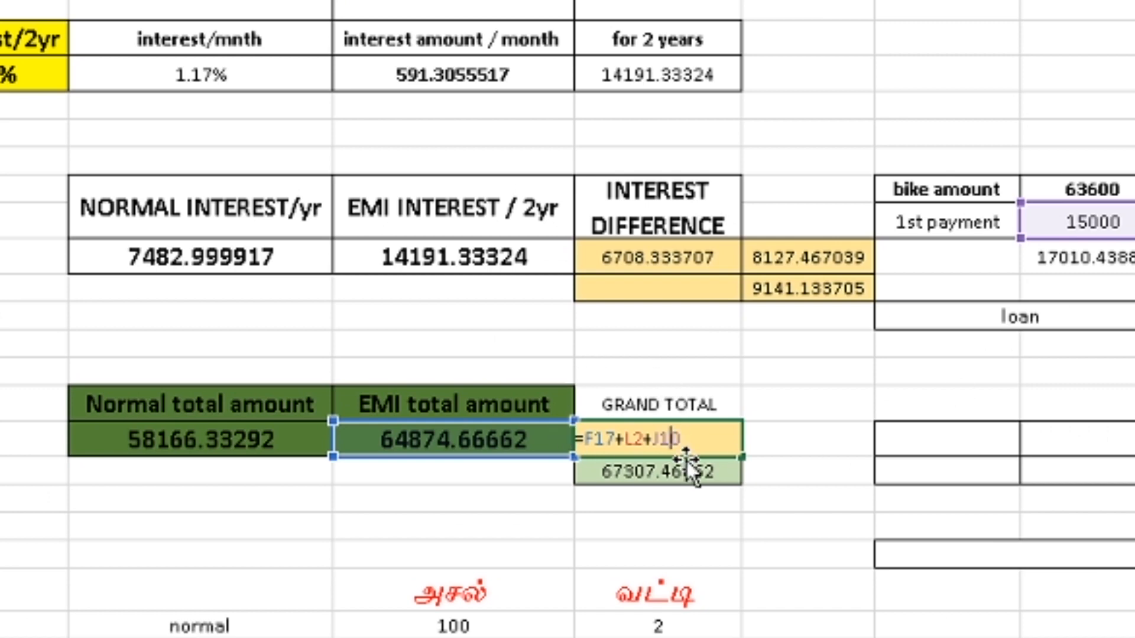
Check the grand total formula in G17, and enter =G17-J9 in H17 to subtract the bike amount from it
key("Return")
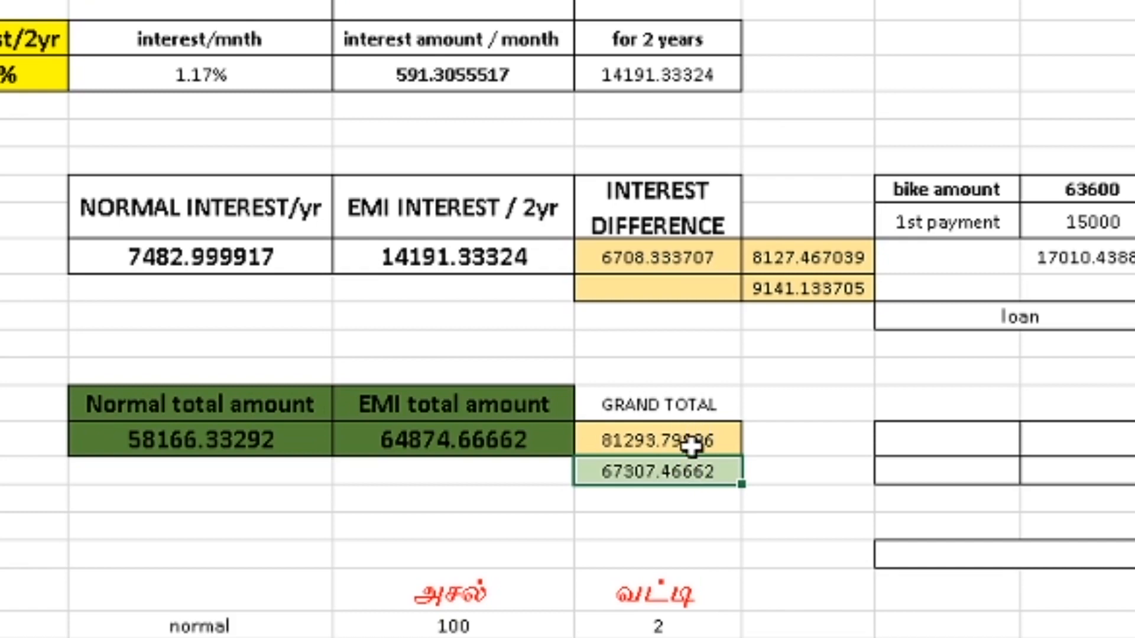
left_click(726, 438)
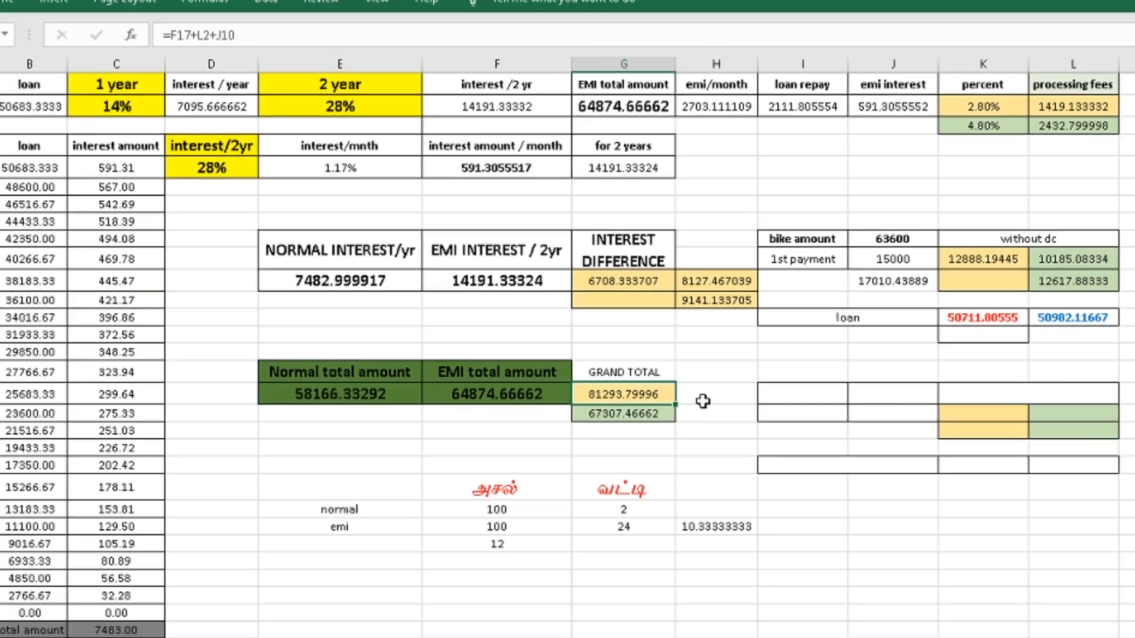
left_click(703, 401)
type("=")
left_click(623, 394)
type("-")
left_click(915, 239)
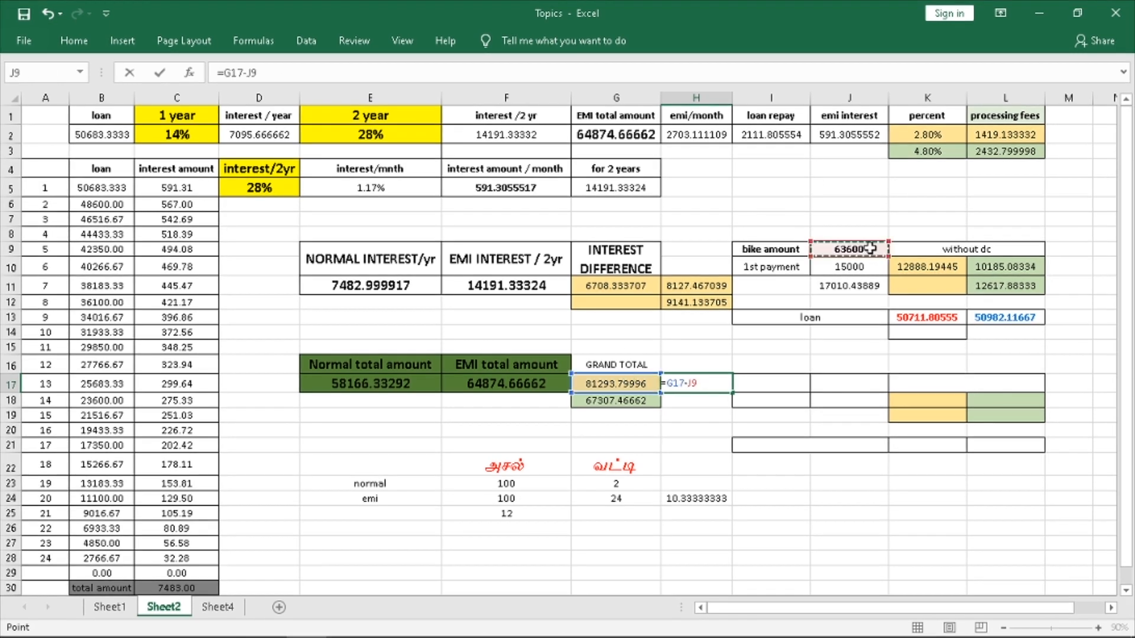
key("Return")
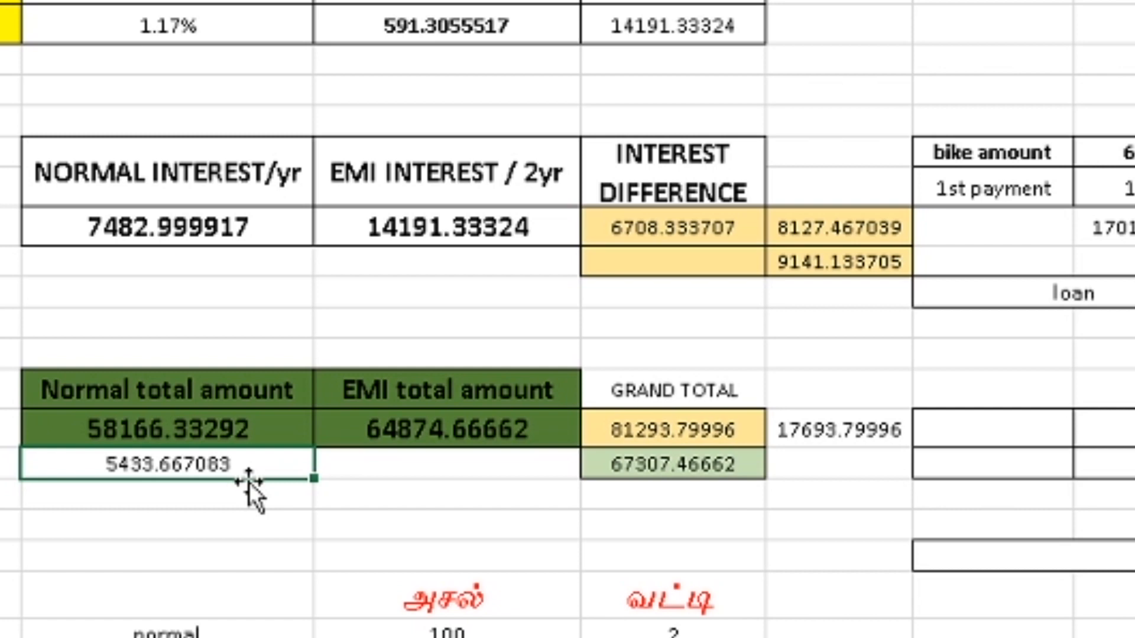
Compare the grand total in G17 with the bike amount in J9
left_click(673, 438)
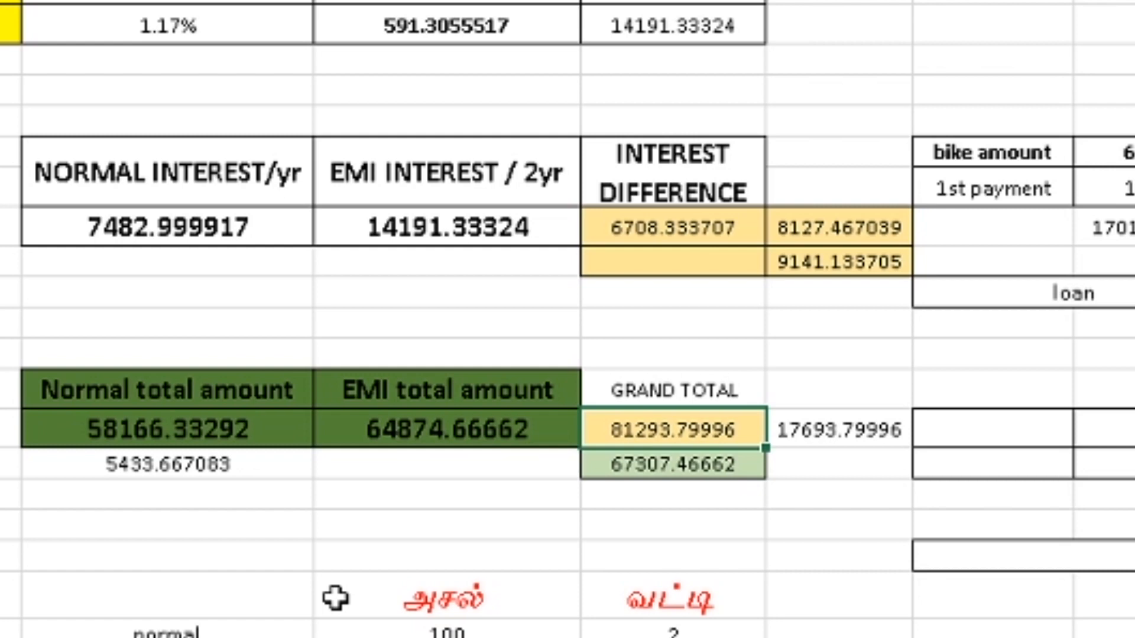
left_click(1127, 152)
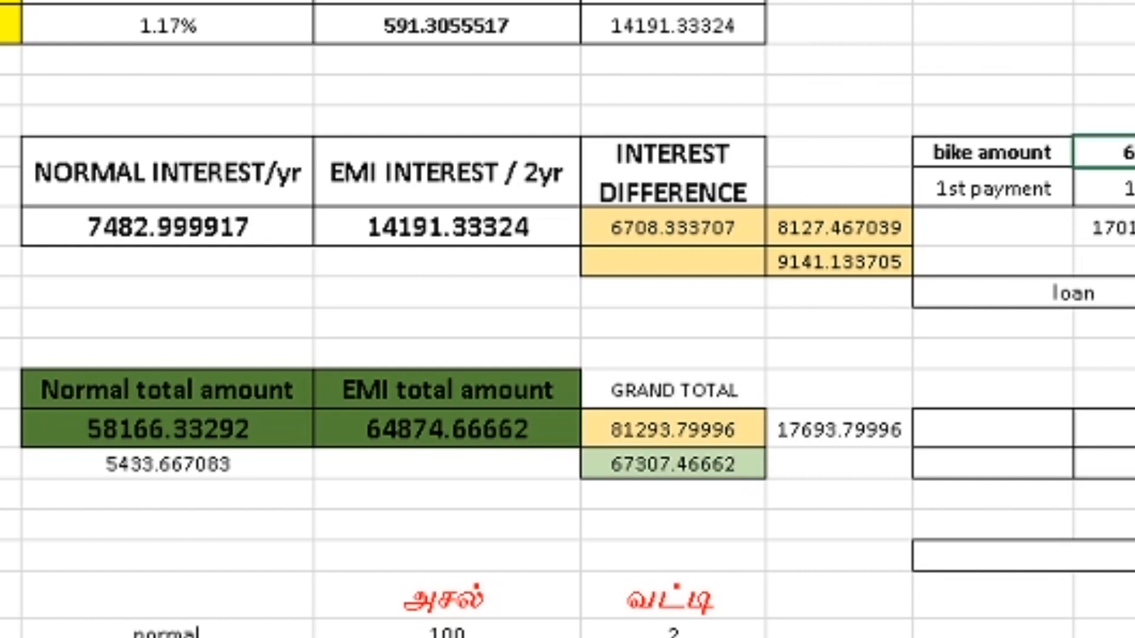
left_click(1133, 91)
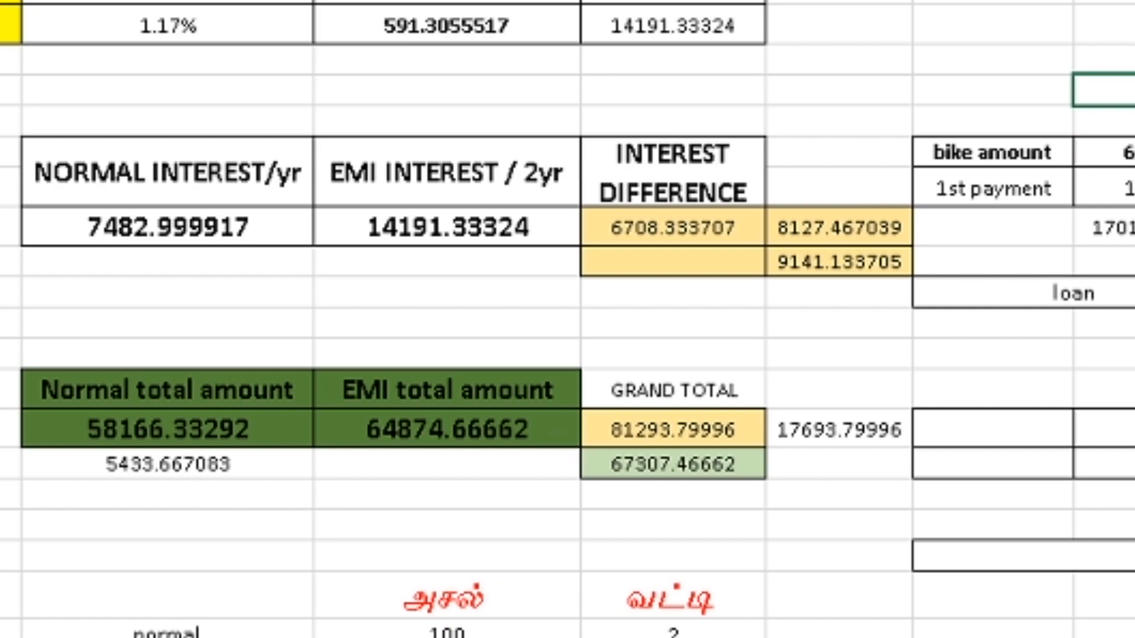